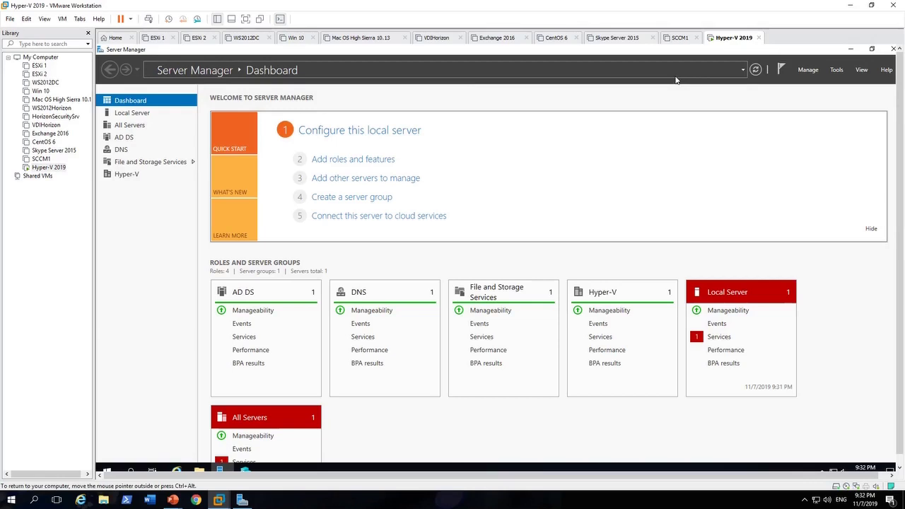
Step: View the virtual machine full screen, check Hyper-V Manager for virtual machines, minimize it and return to windowed view
left_click(244, 18)
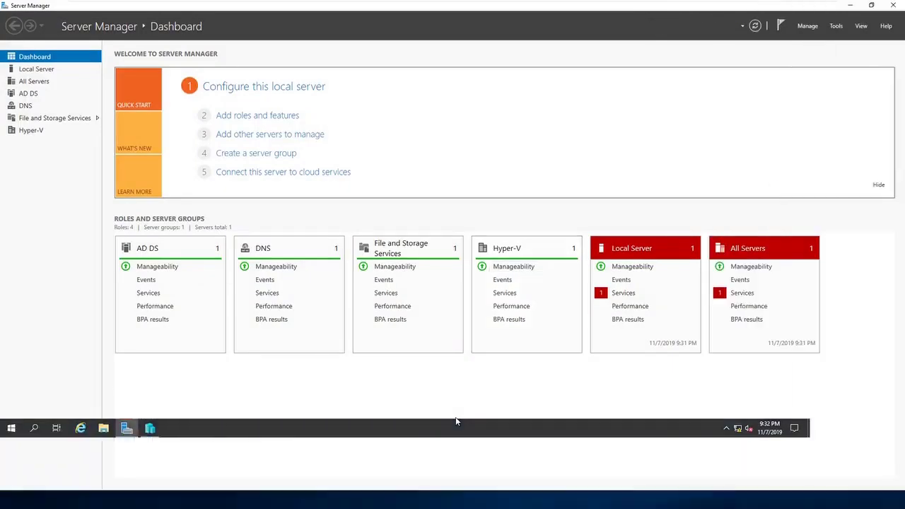
left_click(150, 499)
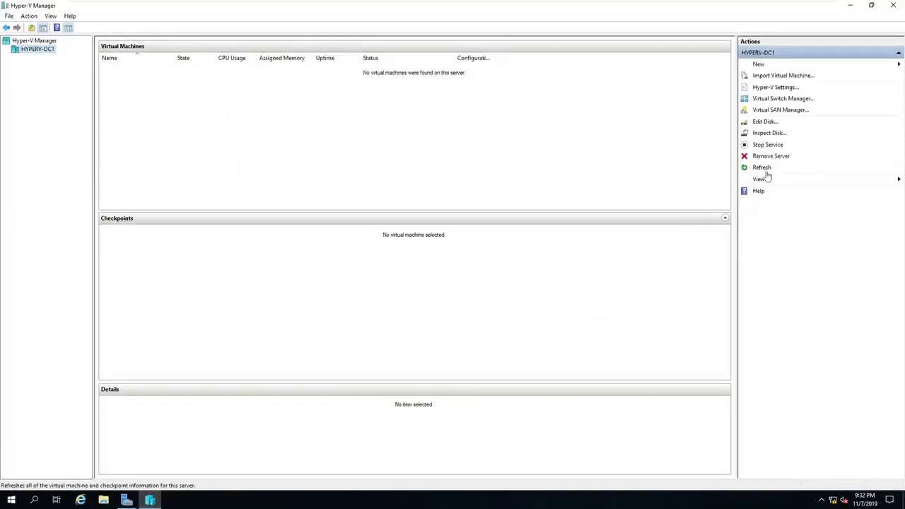
left_click(850, 5)
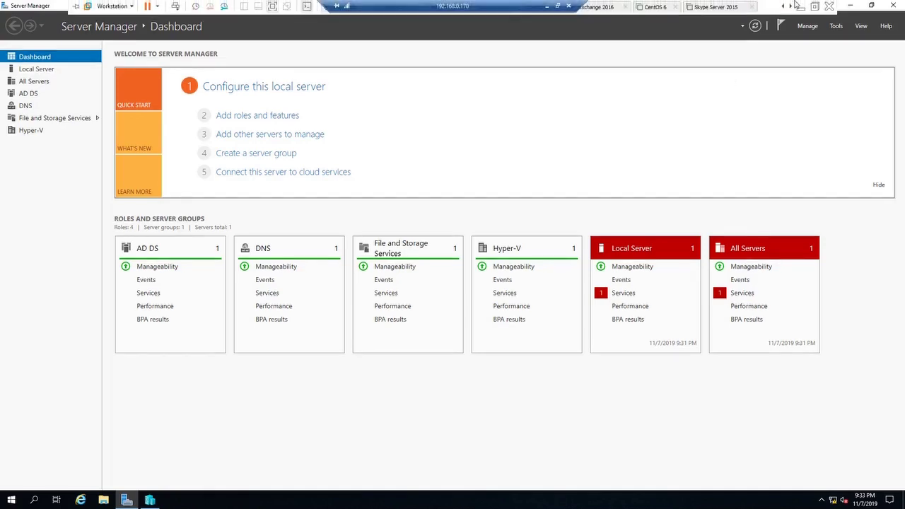
left_click(814, 7)
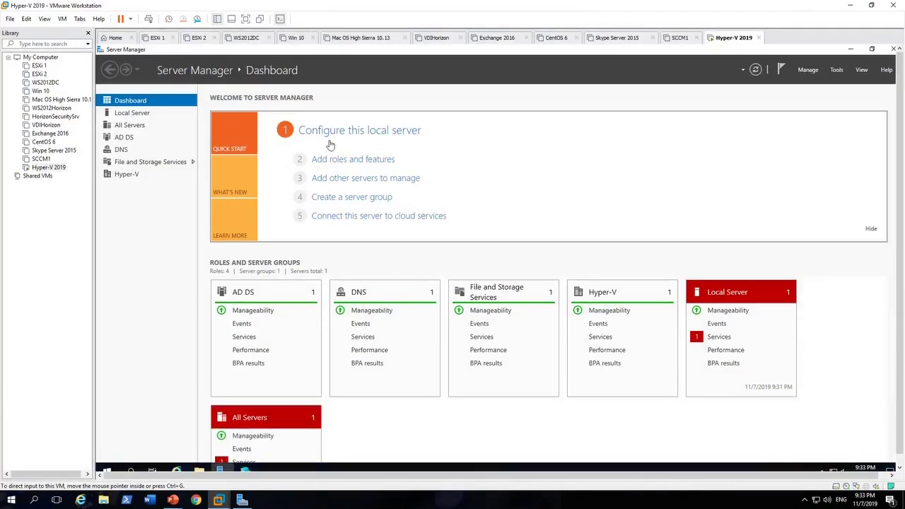
Step: Open This PC in the Hyper-V 2019 guest's File Explorer and launch the installer on DVD Drive (D:)
left_click(200, 470)
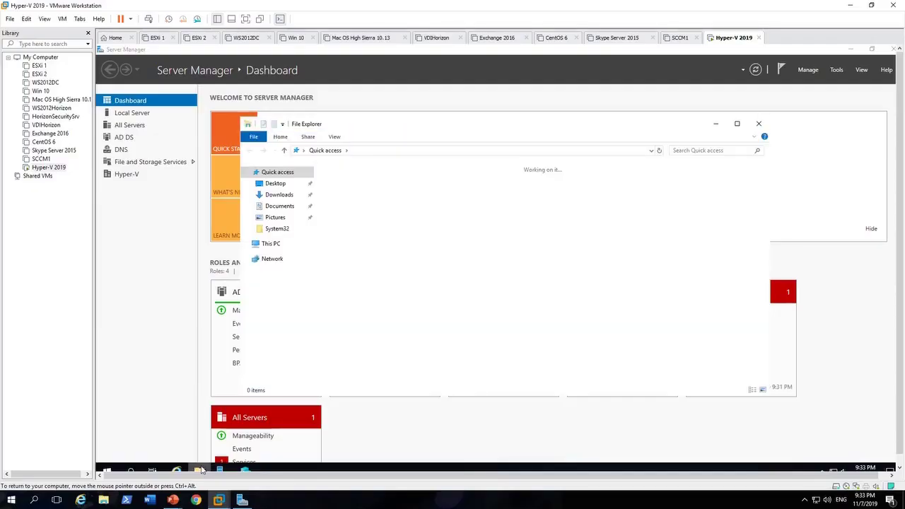
left_click(272, 244)
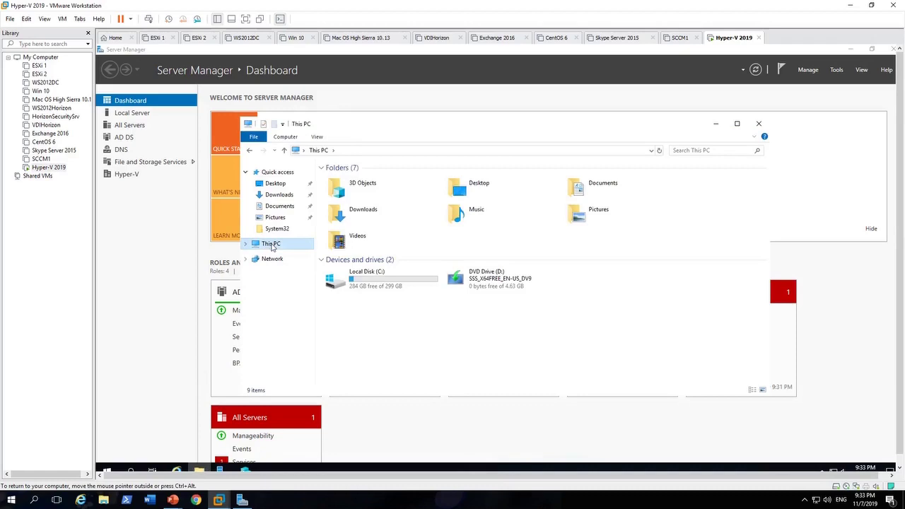
left_click(494, 280)
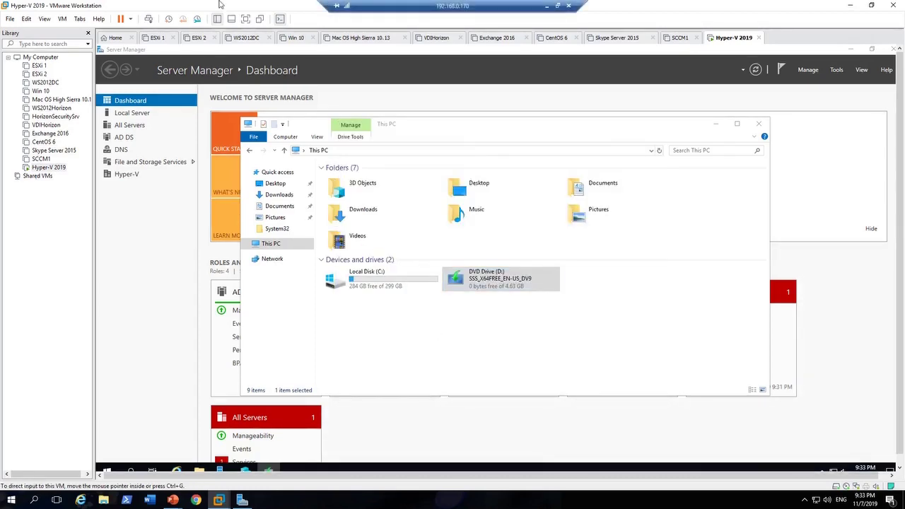
Step: Show the virtual machine full screen, bring up Windows Server 2019 Setup and quit it
left_click(245, 18)
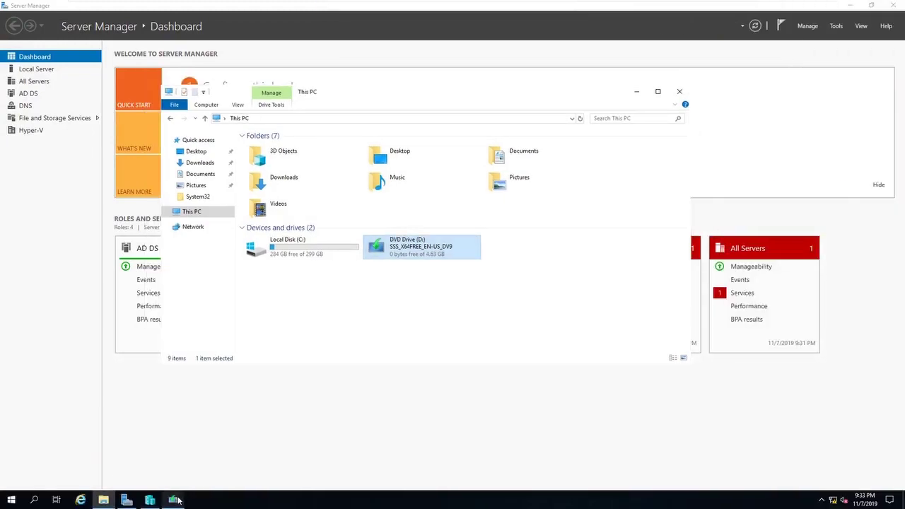
left_click(177, 500)
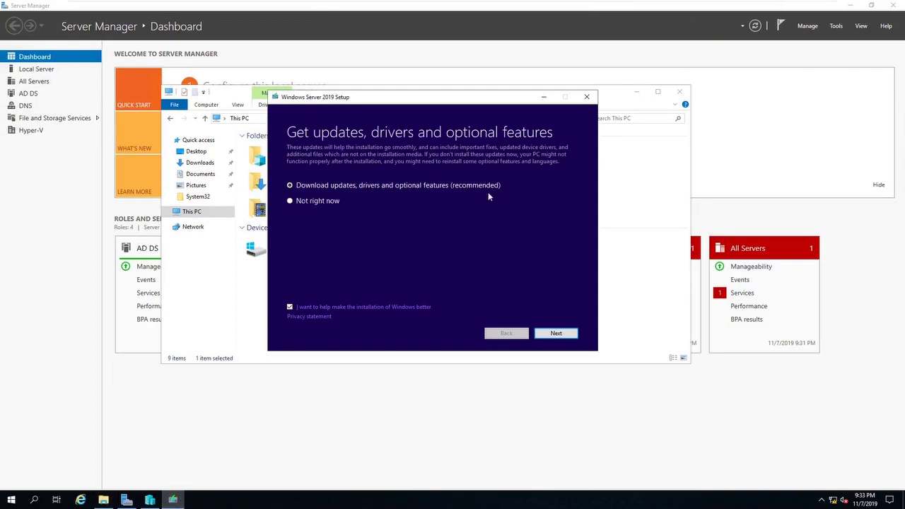
left_click(585, 98)
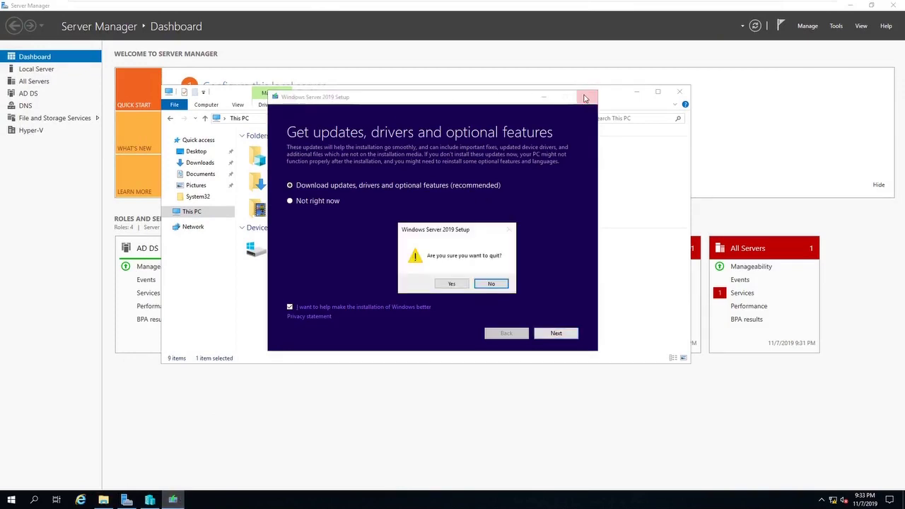
left_click(452, 283)
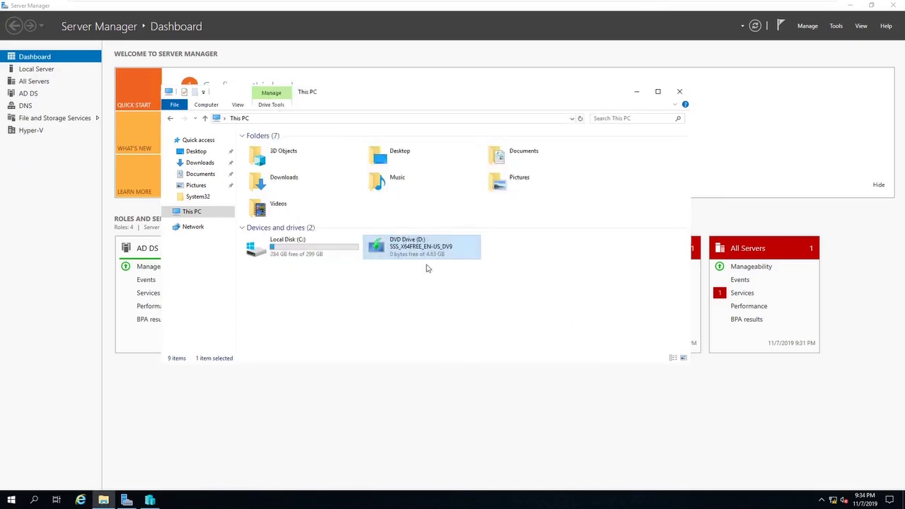
Step: Open the contents of DVD Drive (D:) without running setup and look into its support and sources folders
right_click(412, 248)
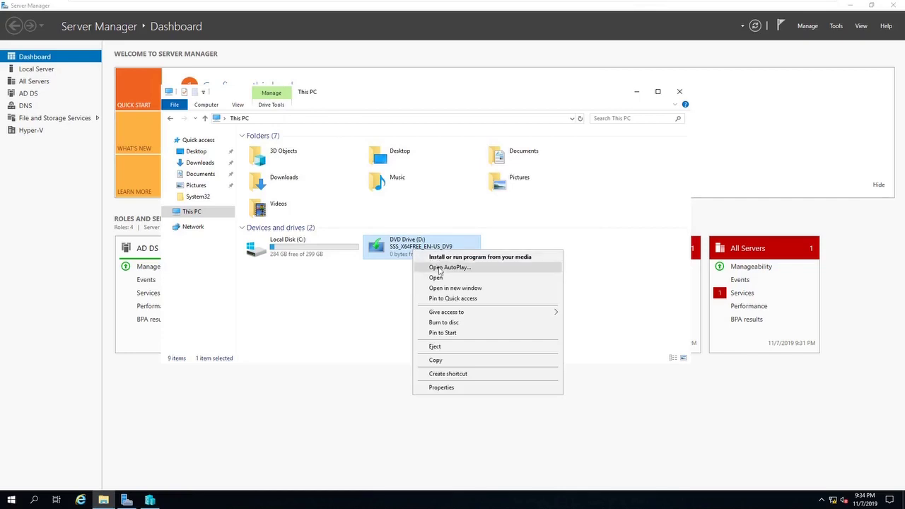
left_click(439, 277)
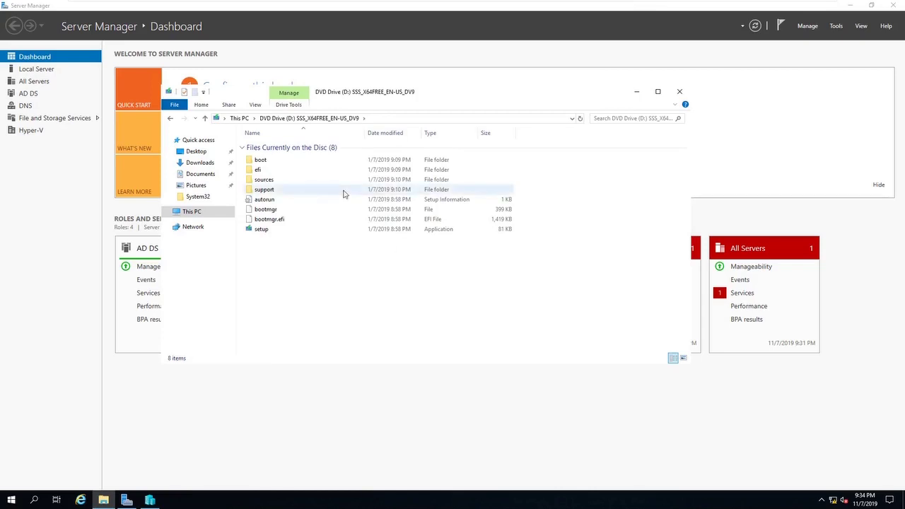
double_click(274, 189)
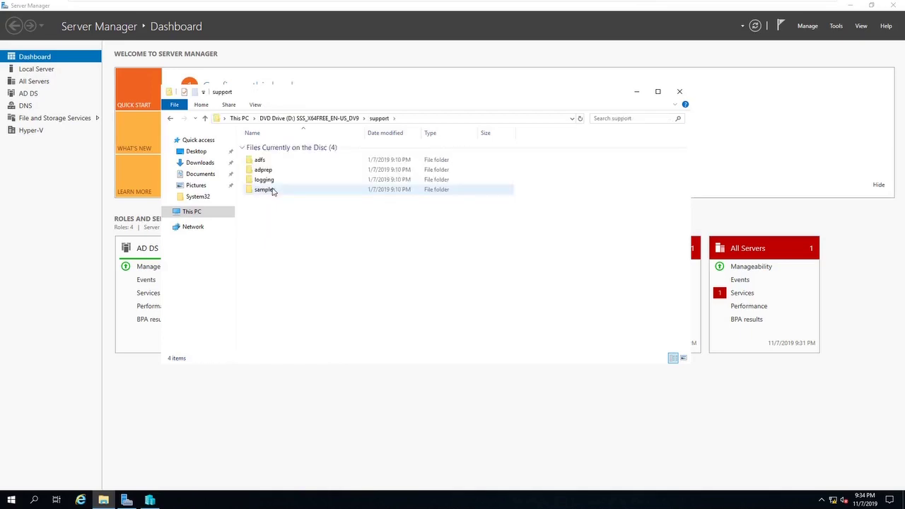
key("alt+Left")
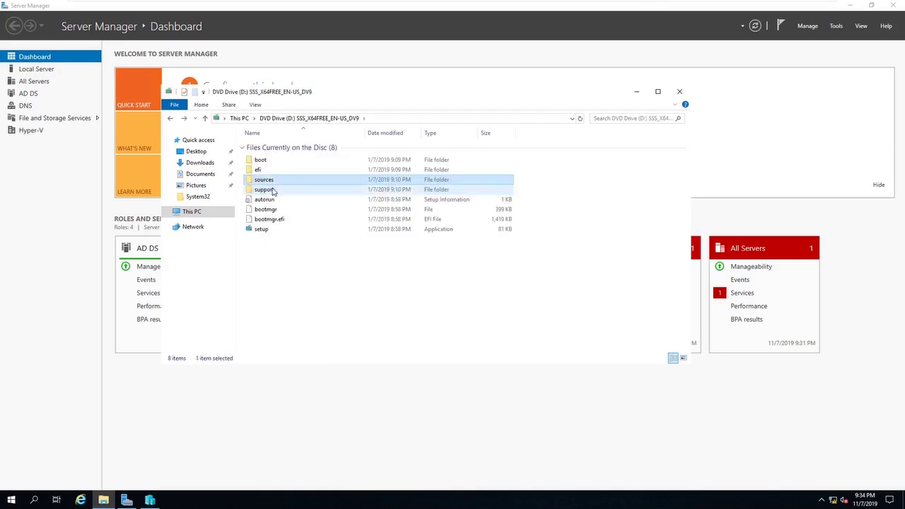
key("Return")
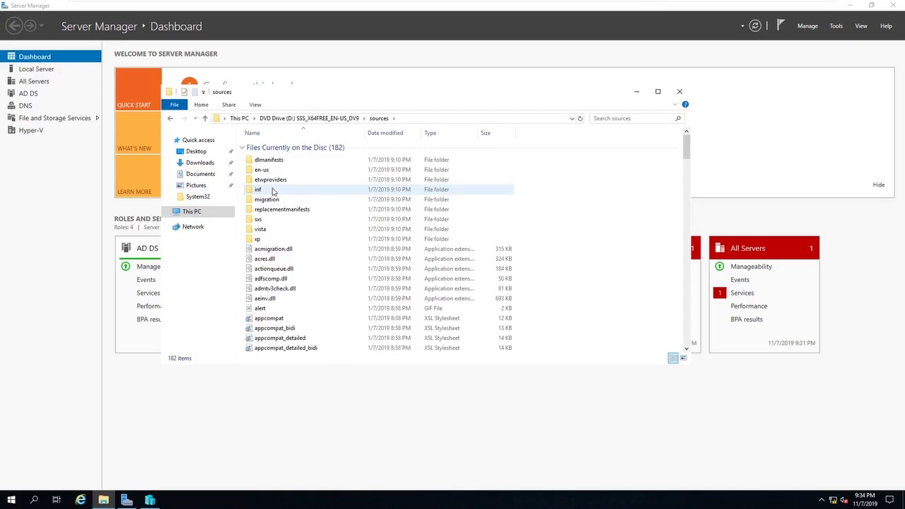
key("alt+Left")
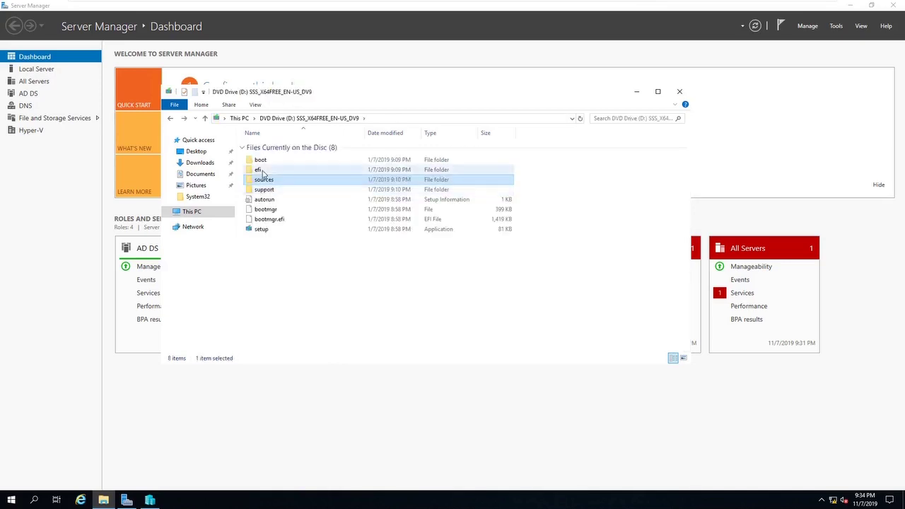
Step: Examine the disc's efi folder, including the microsoft boot resources and the efi boot folder, and return to This PC
double_click(262, 171)
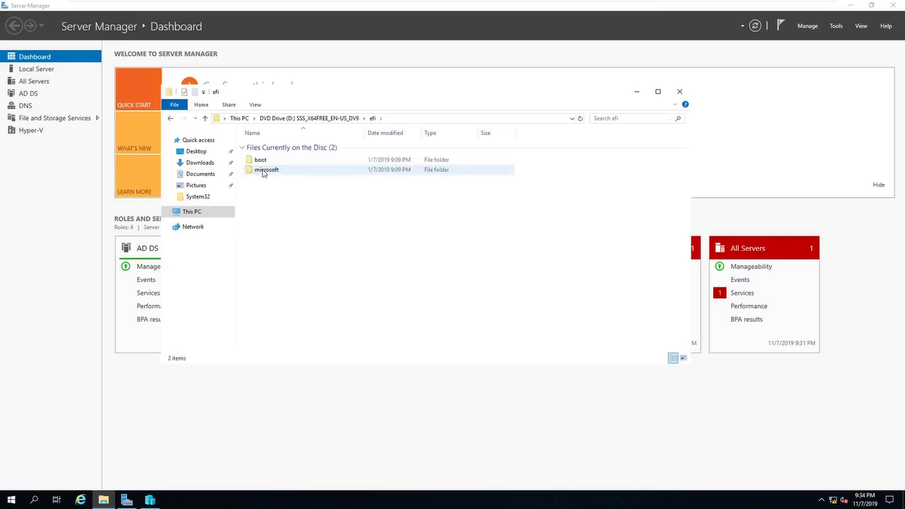
double_click(262, 171)
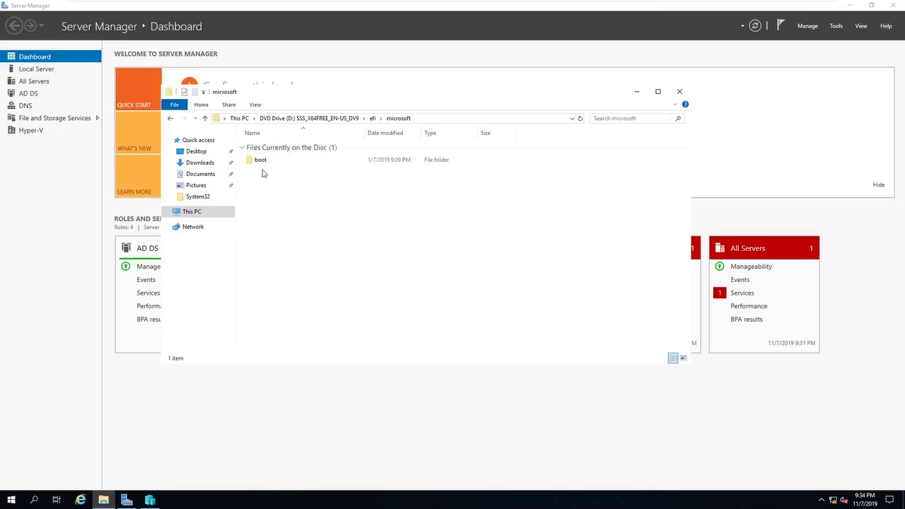
double_click(260, 161)
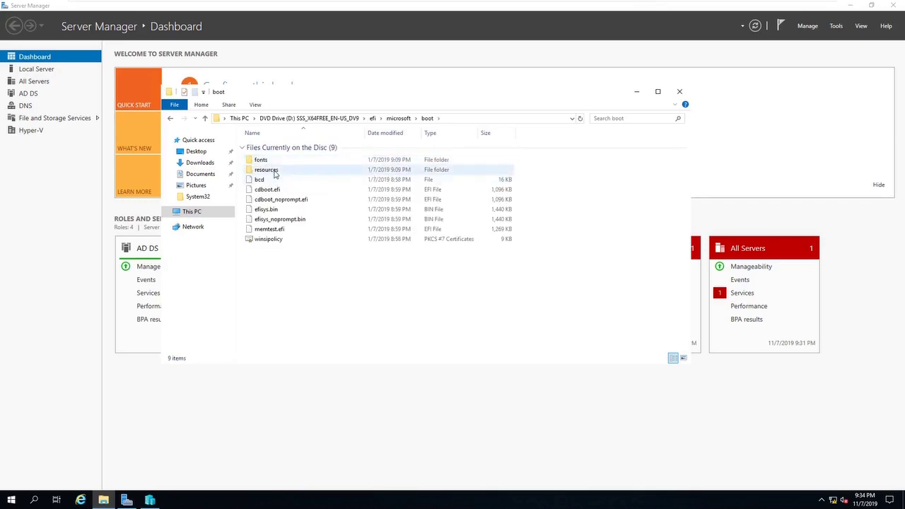
double_click(275, 170)
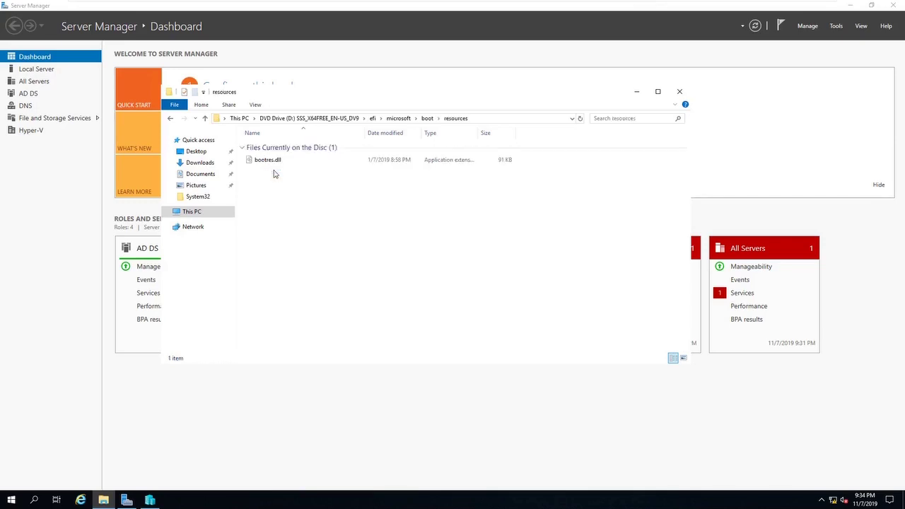
key("BackSpace")
key("BackSpace")
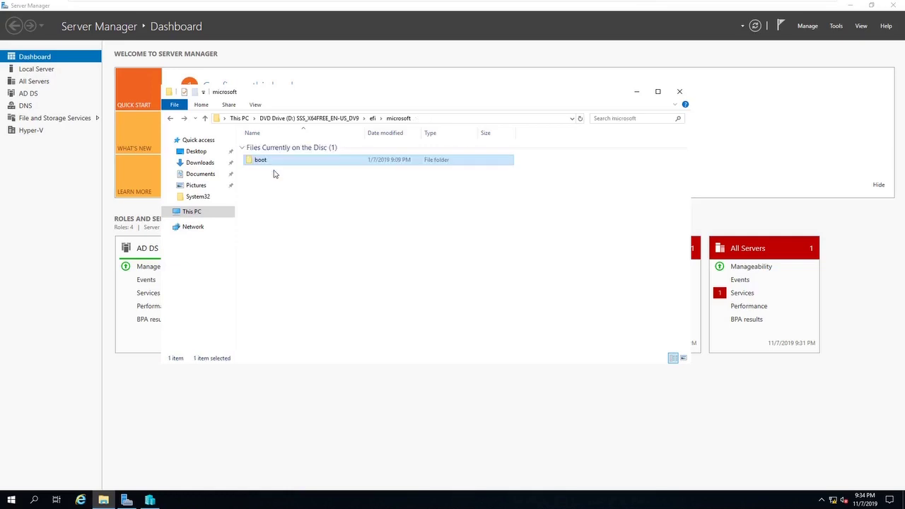
key("BackSpace")
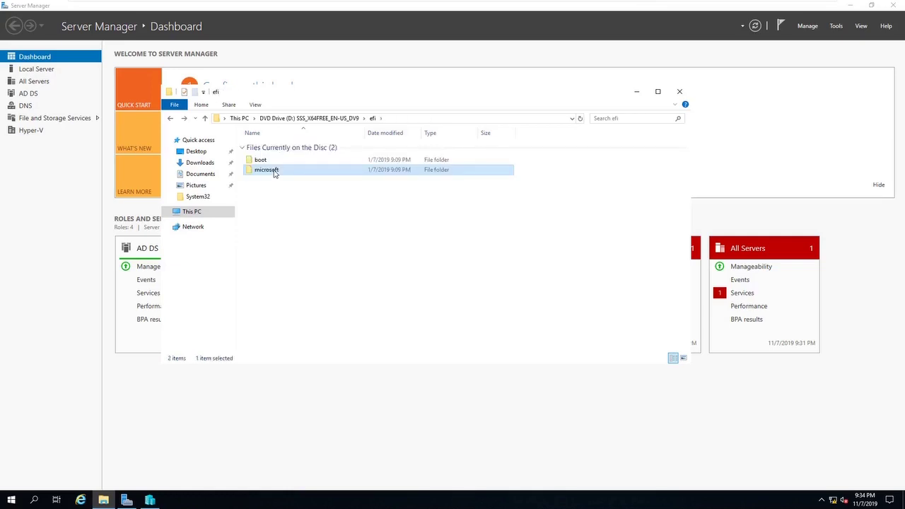
double_click(266, 161)
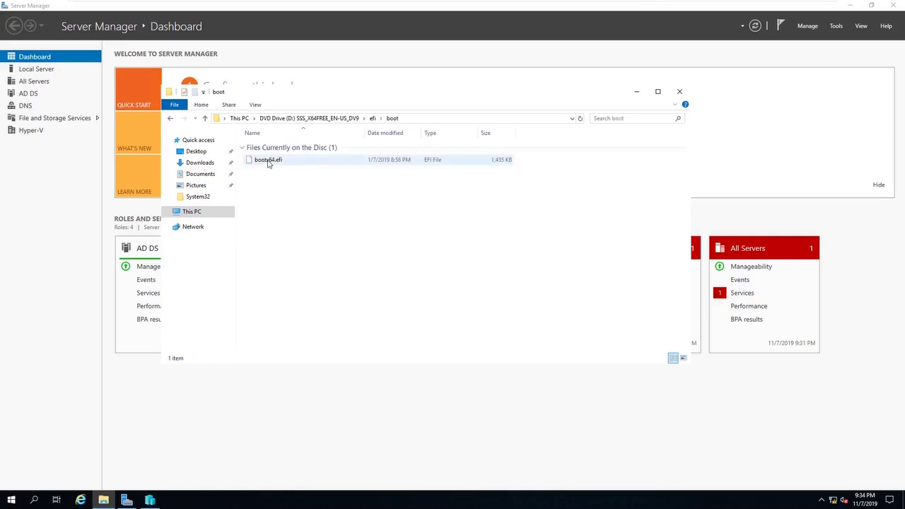
key("BackSpace")
key("BackSpace")
key("BackSpace")
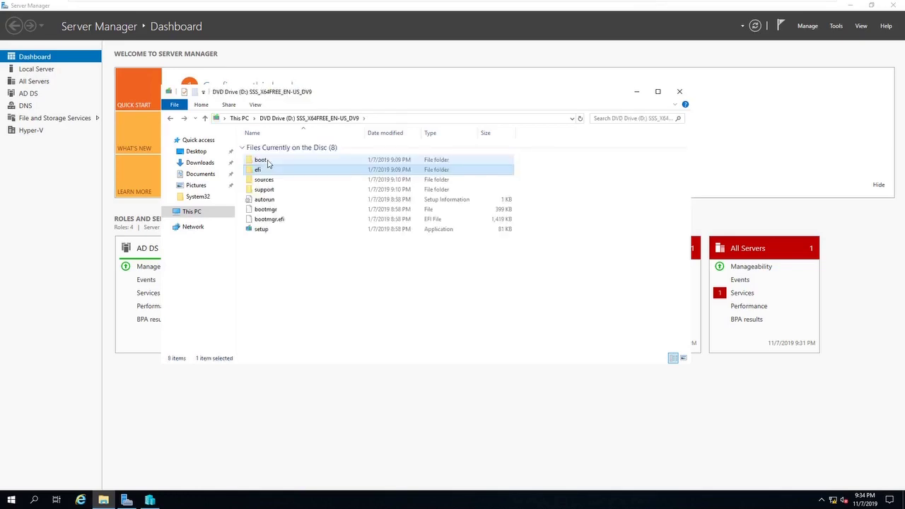
Step: Reopen the file list of DVD Drive (D:) to review its top-level contents and close the File Explorer window
right_click(410, 249)
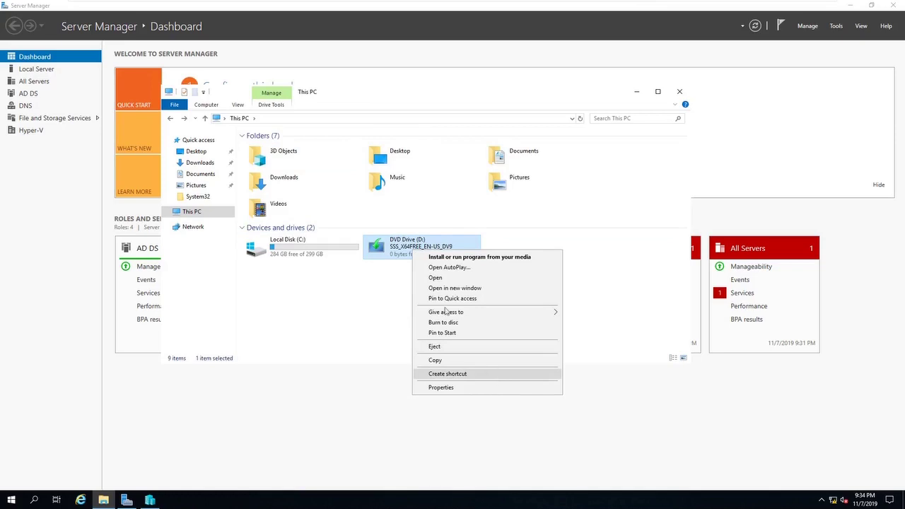
left_click(434, 279)
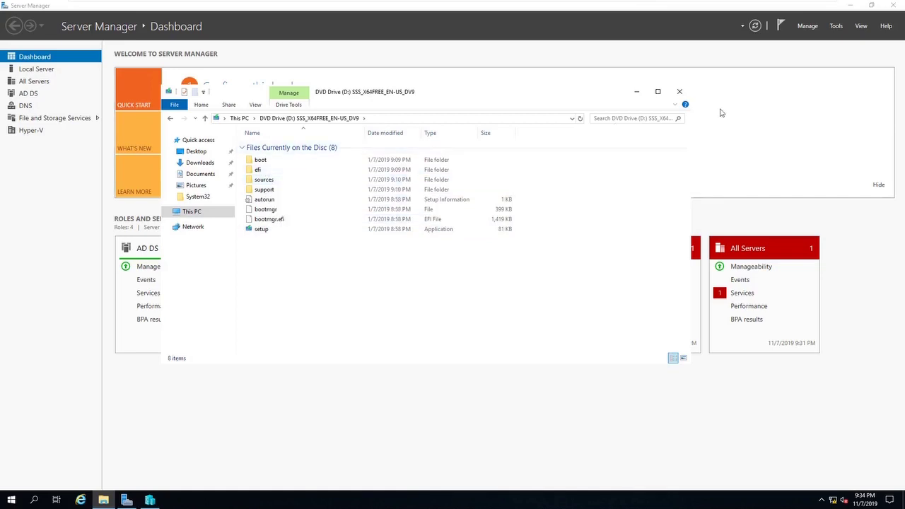
left_click(681, 94)
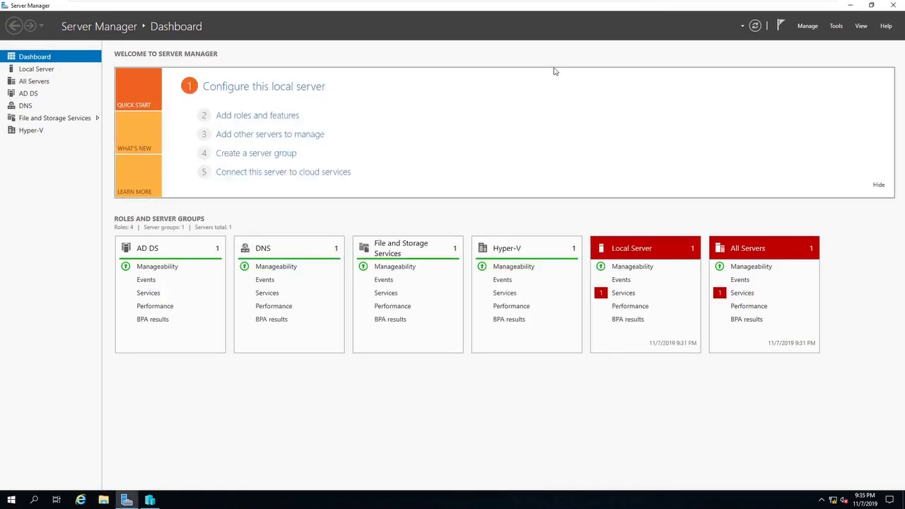
Step: Leave full-screen mode and open the Hyper-V 2019 virtual machine's hardware settings for the CD/DVD (SATA) device
mouse_move(795, 5)
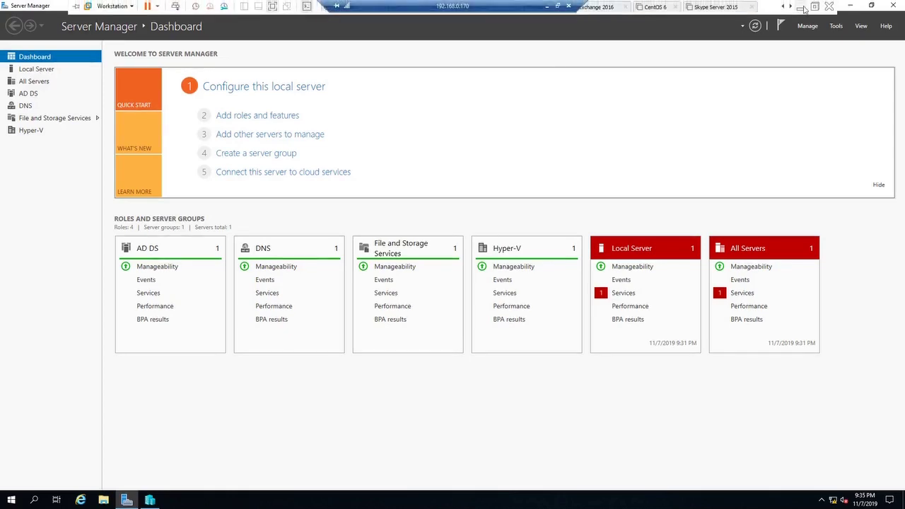
left_click(813, 6)
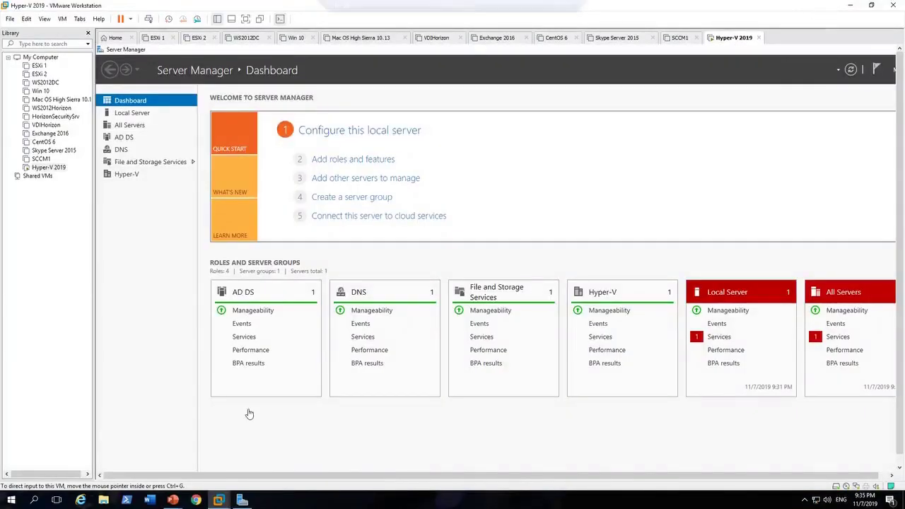
left_click(103, 500)
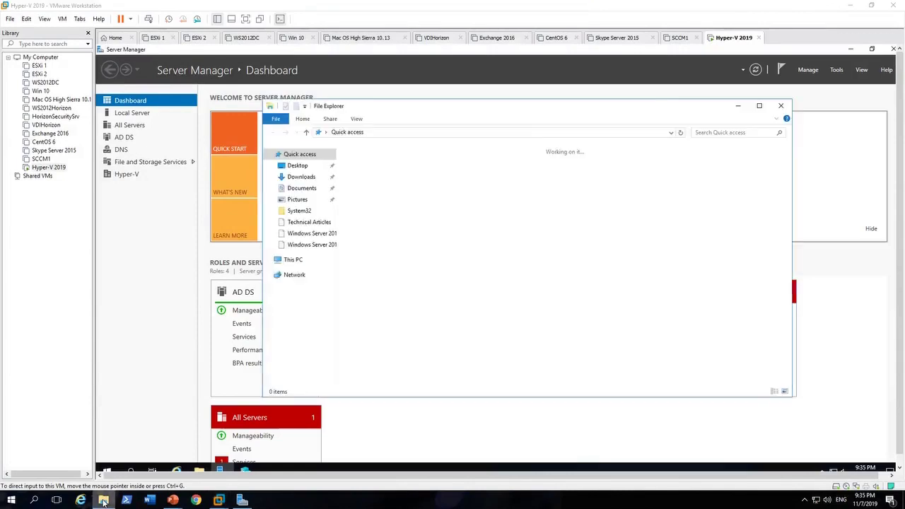
left_click(62, 18)
mouse_move(117, 48)
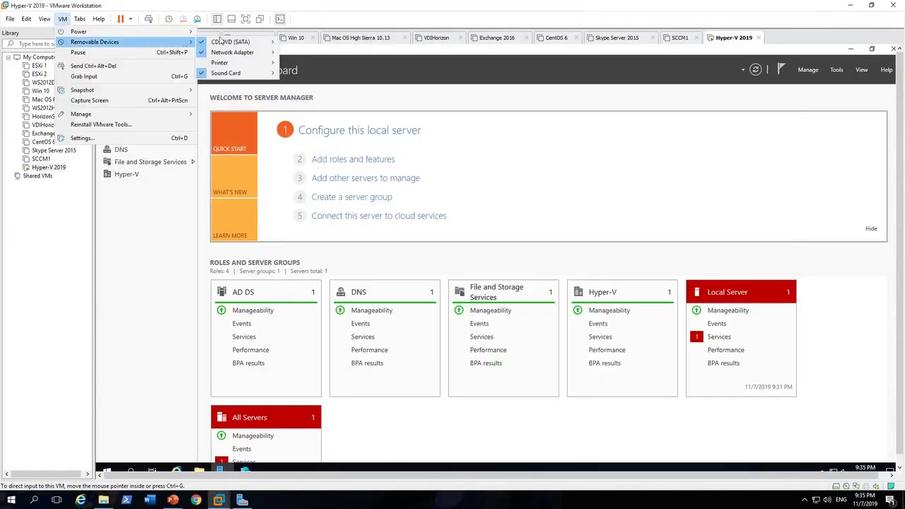
left_click(133, 145)
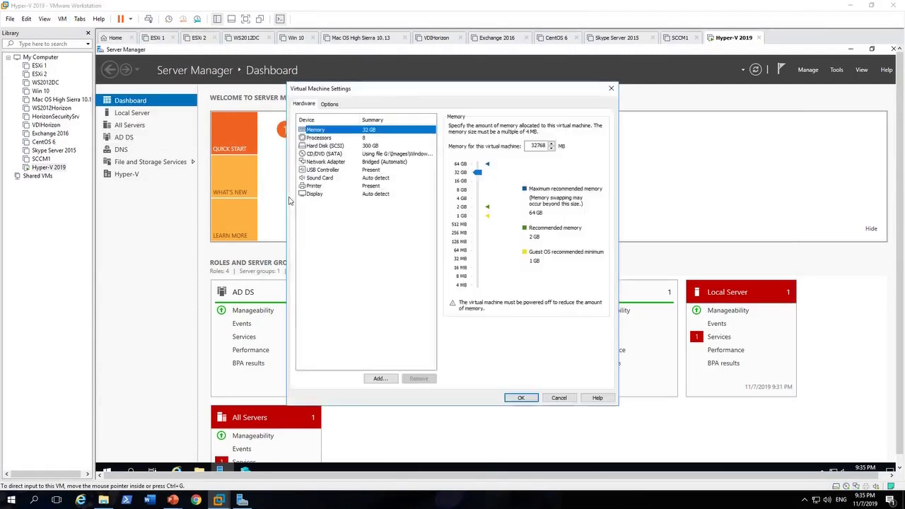
left_click(382, 154)
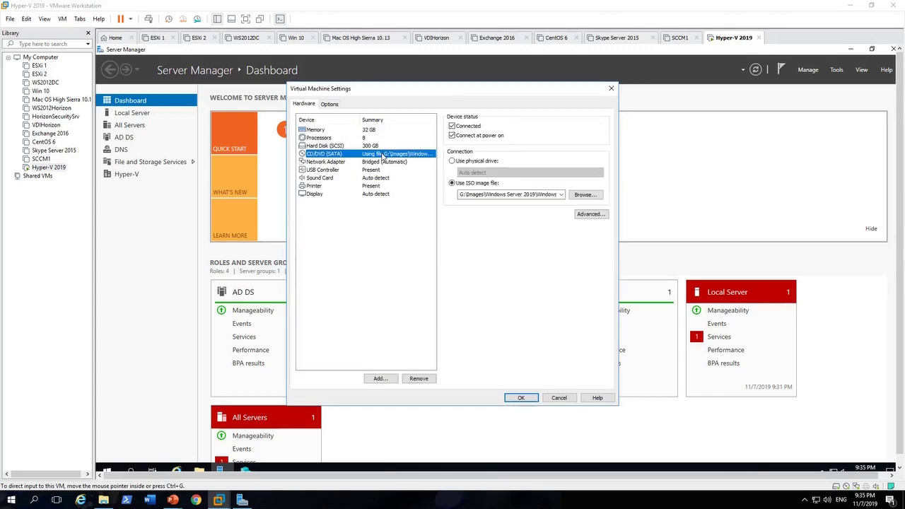
Step: Set the CD/DVD drive's ISO image to the Windows Server 2016 Datacenter EVAL file in G:\Images\Windows Server 2016 and apply the settings
left_click(586, 195)
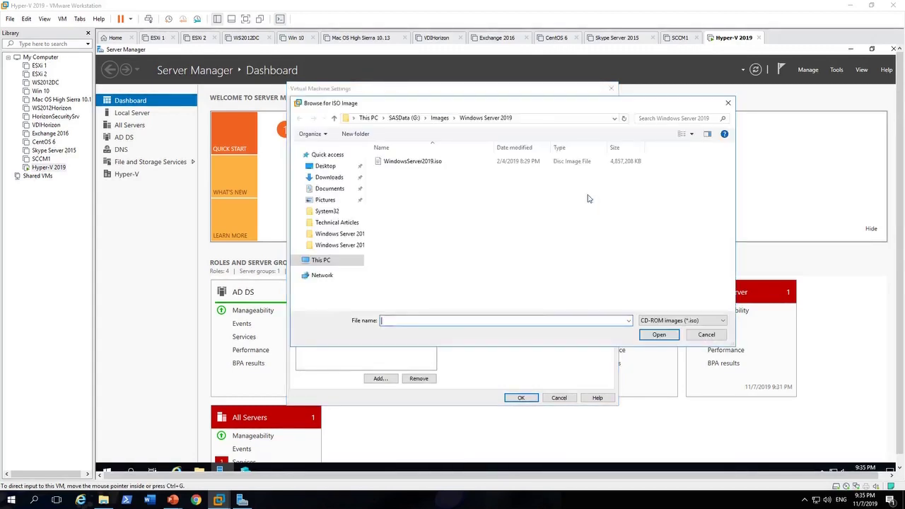
left_click(439, 117)
double_click(416, 210)
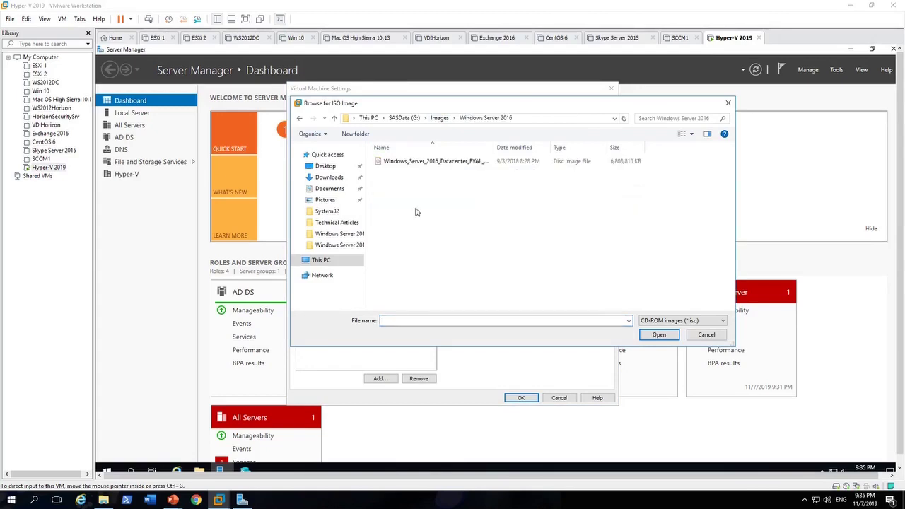
double_click(428, 162)
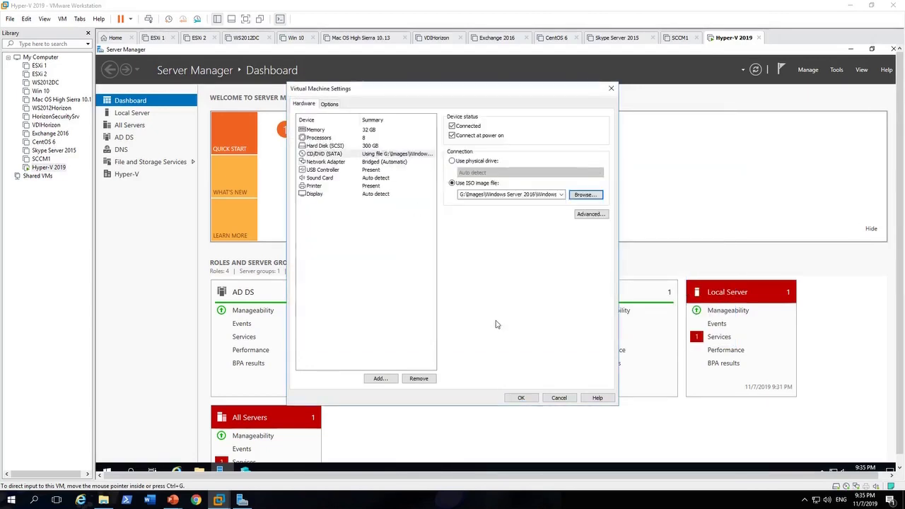
left_click(520, 398)
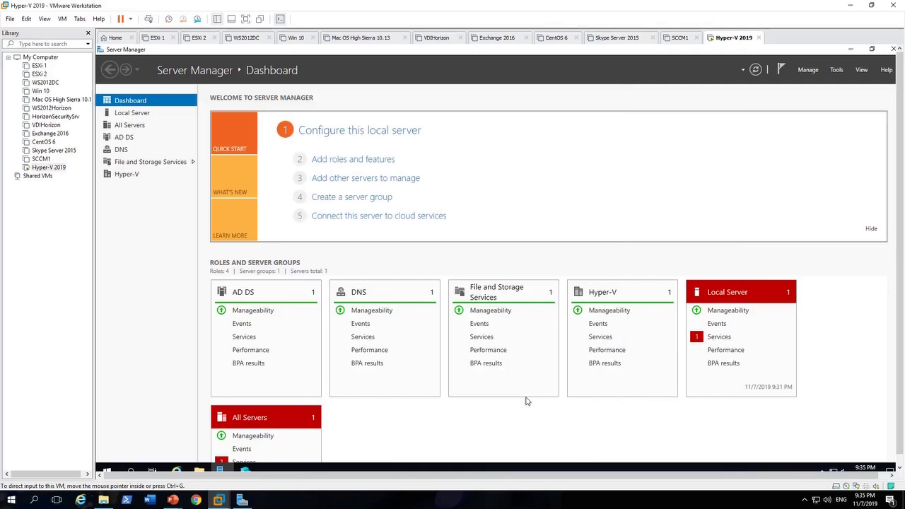
Step: Open the files of the new disc in DVD Drive (D:) in the full-screen virtual machine and copy its NanoServer folder
left_click(245, 19)
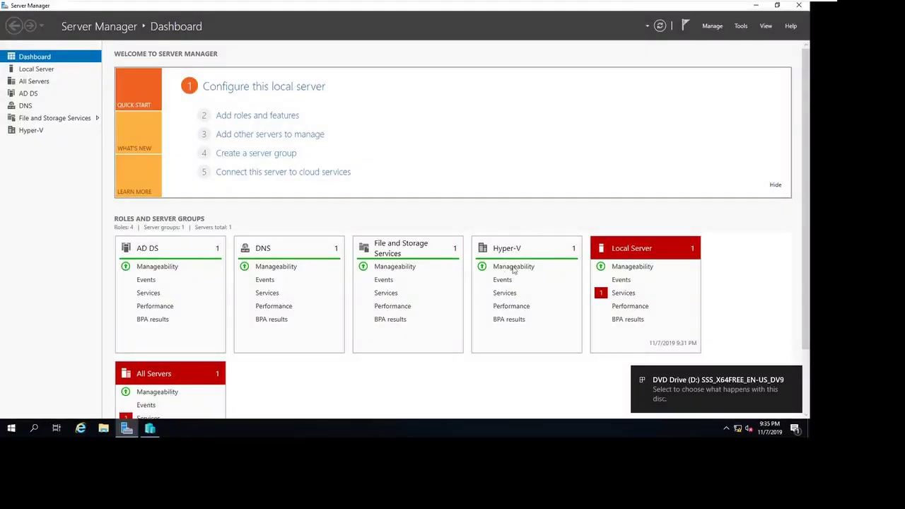
left_click(824, 456)
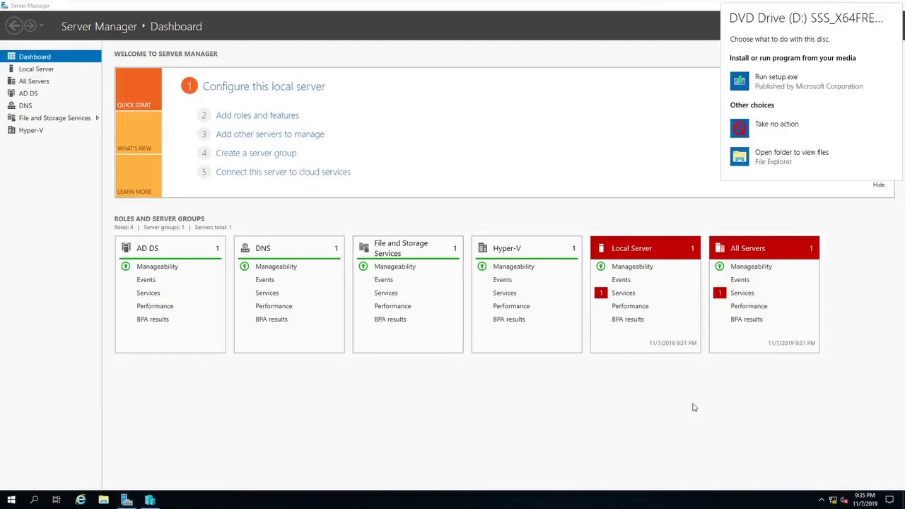
left_click(789, 156)
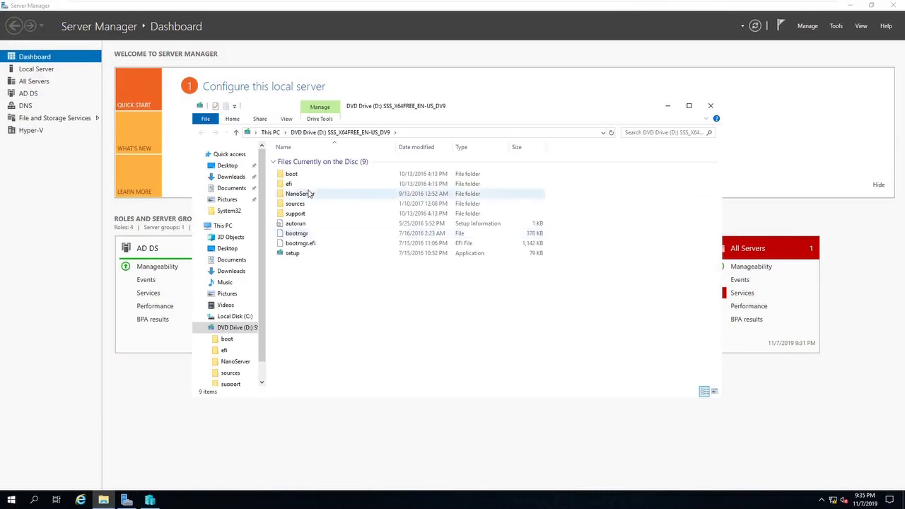
left_click(302, 196)
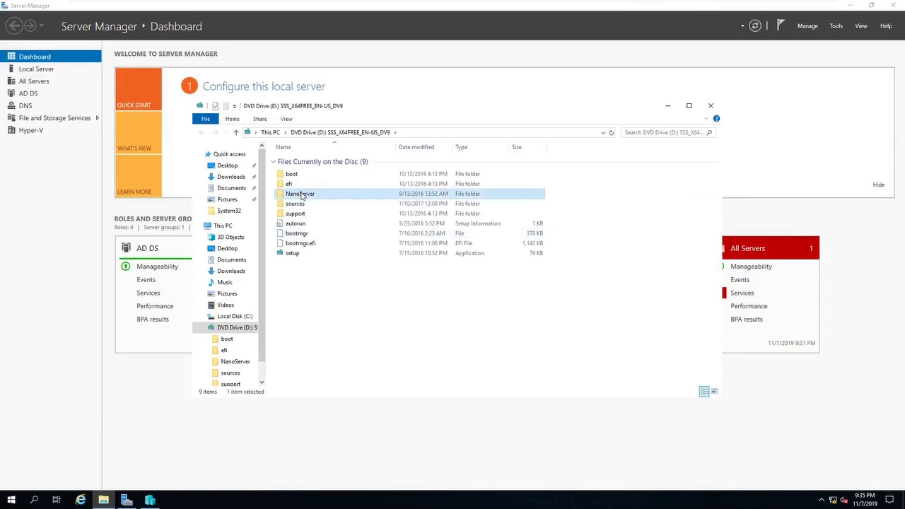
right_click(302, 195)
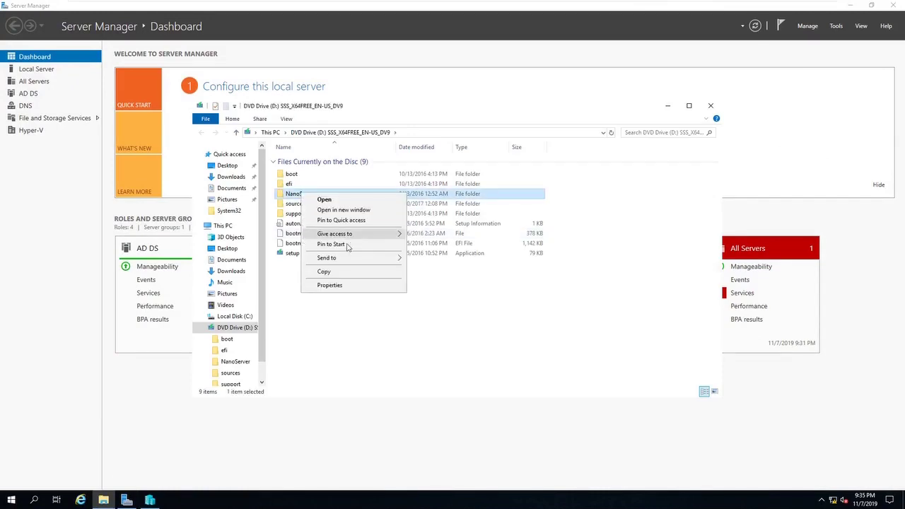
left_click(336, 272)
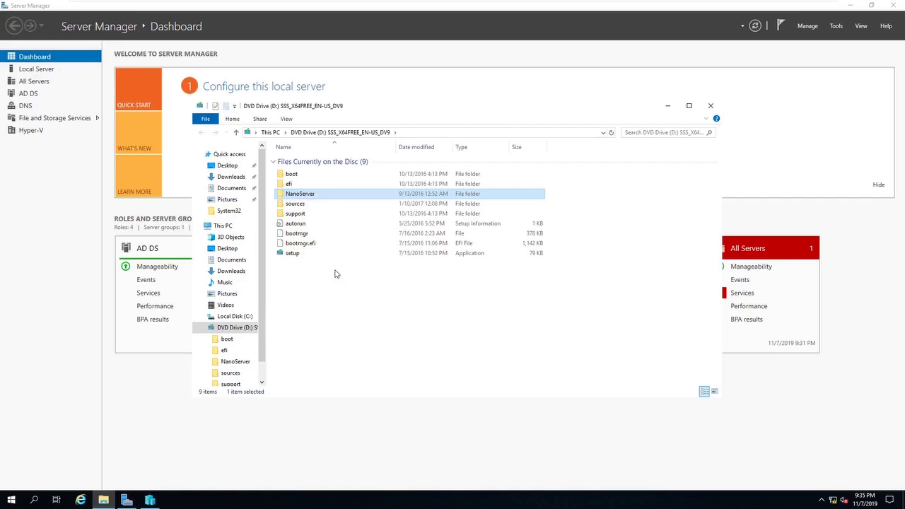
Step: Create a folder named NanoServer on Local Disk (C:) using a second File Explorer window
right_click(106, 500)
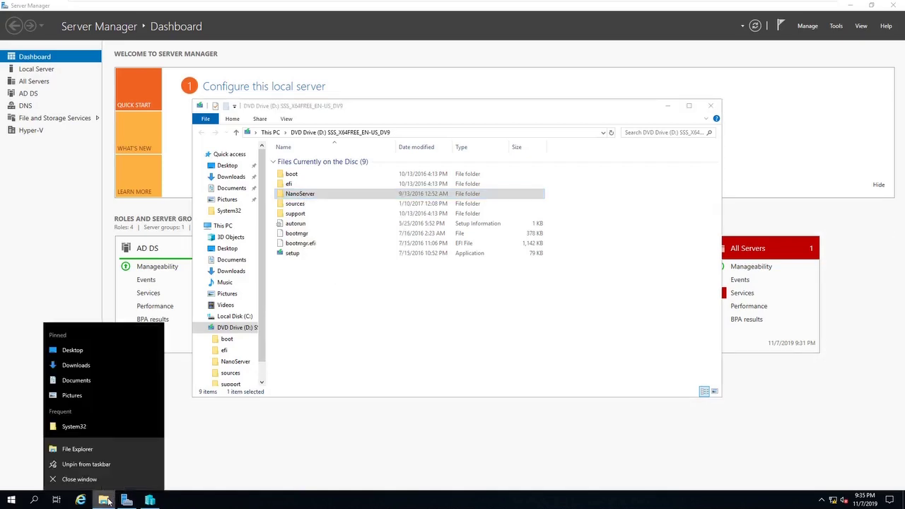
left_click(89, 453)
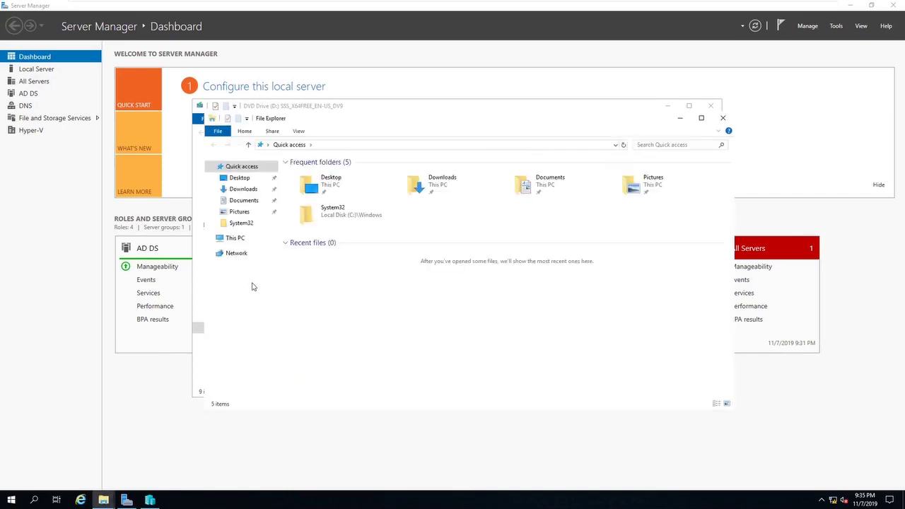
left_click(243, 241)
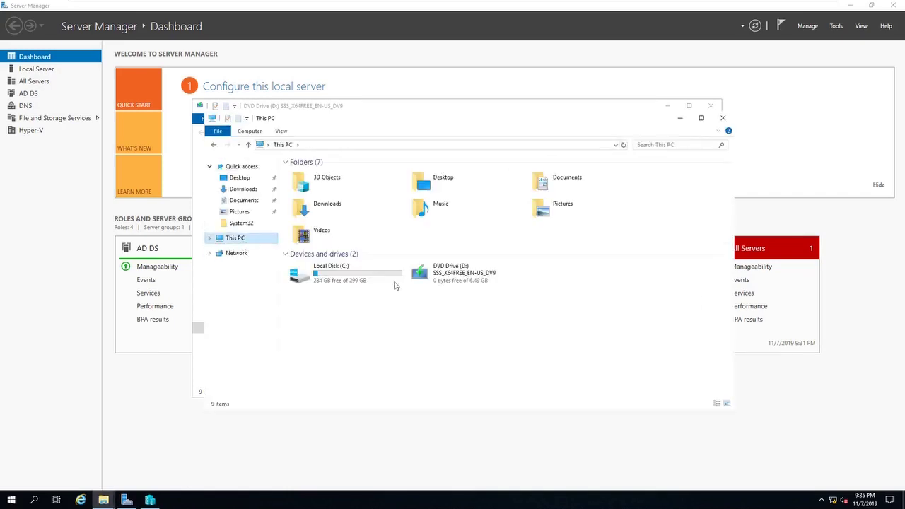
double_click(353, 275)
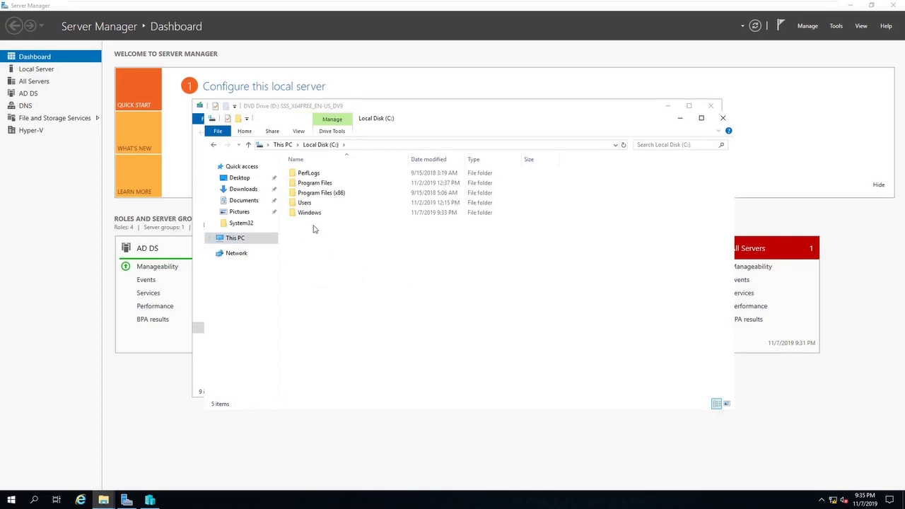
right_click(314, 229)
mouse_move(388, 315)
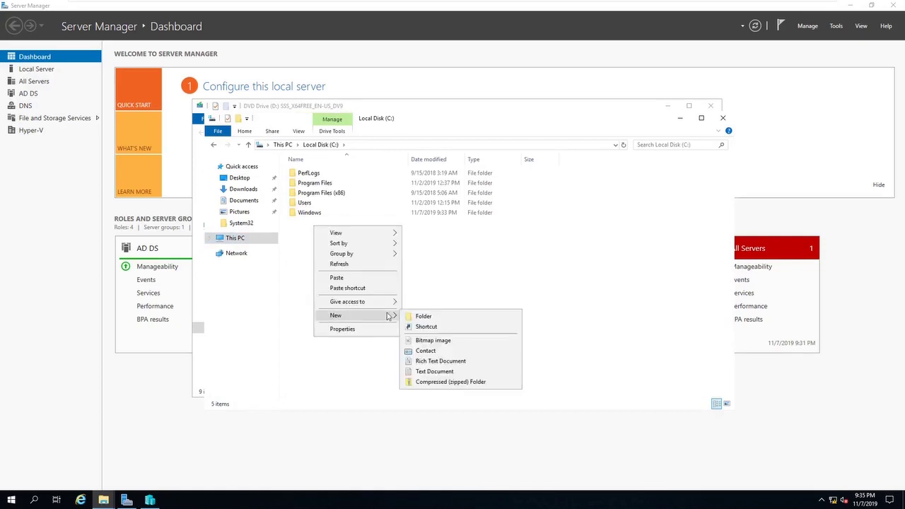
left_click(419, 316)
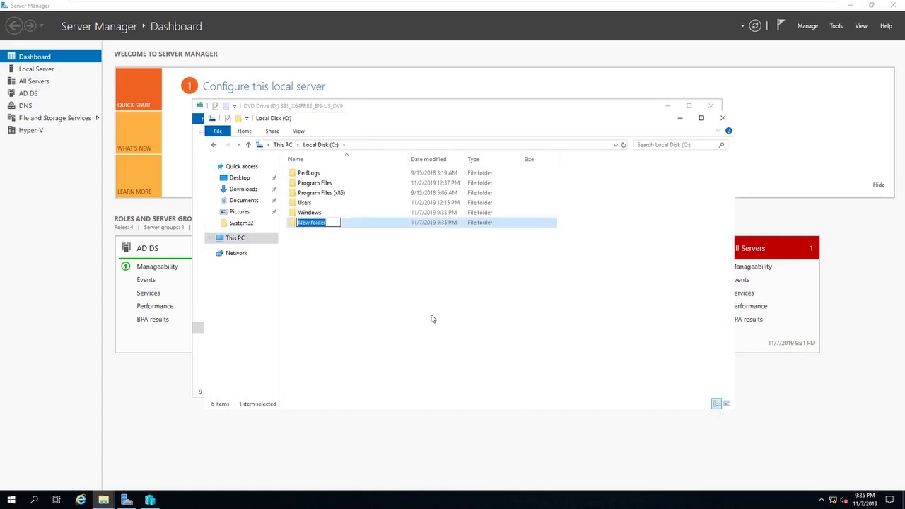
type("M")
key("BackSpace")
type("NanoServer")
key("Return")
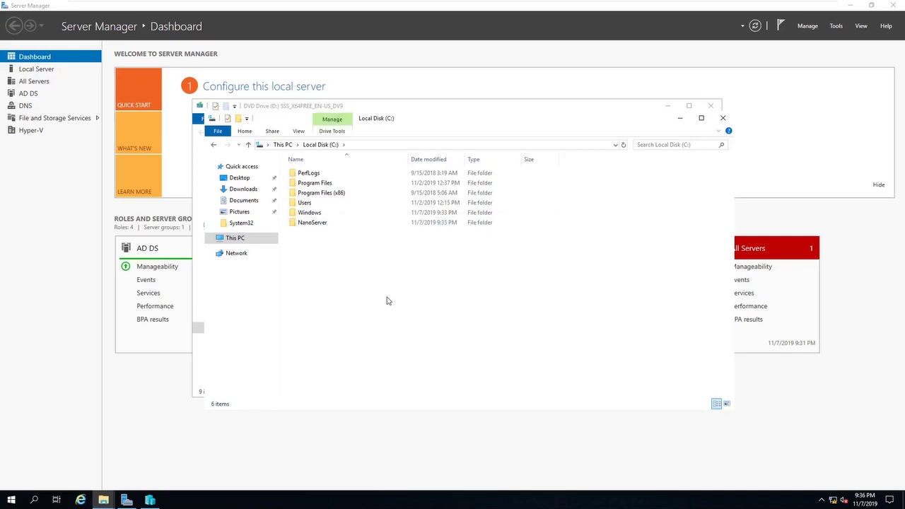
Step: Paste the copied NanoServer folder from the disc into C:\NanoServer
double_click(315, 225)
right_click(382, 204)
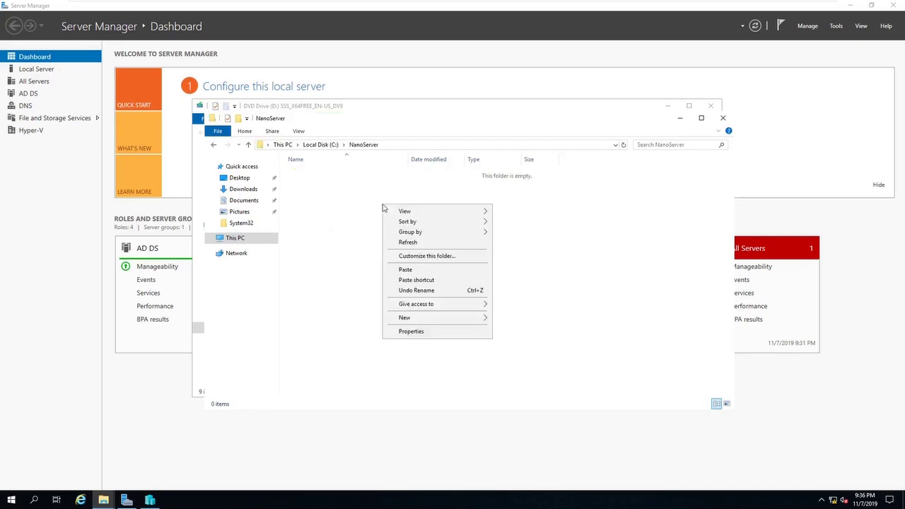
left_click(413, 270)
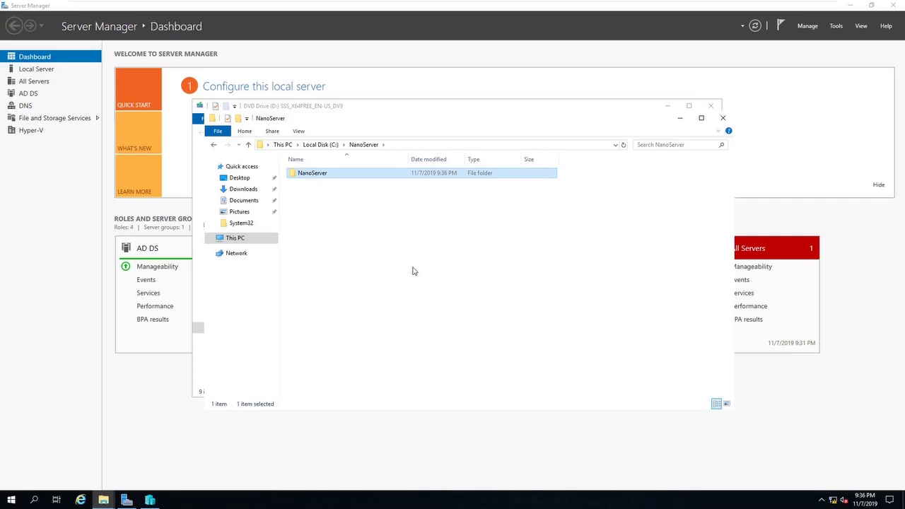
Step: Start Windows PowerShell as administrator and move its window slightly toward the middle of the screen
left_click(12, 499)
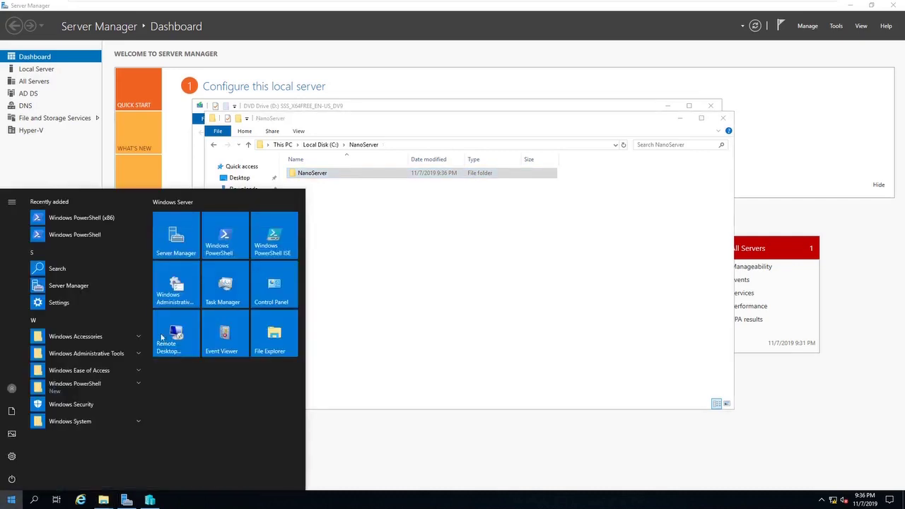
right_click(229, 242)
left_click(293, 339)
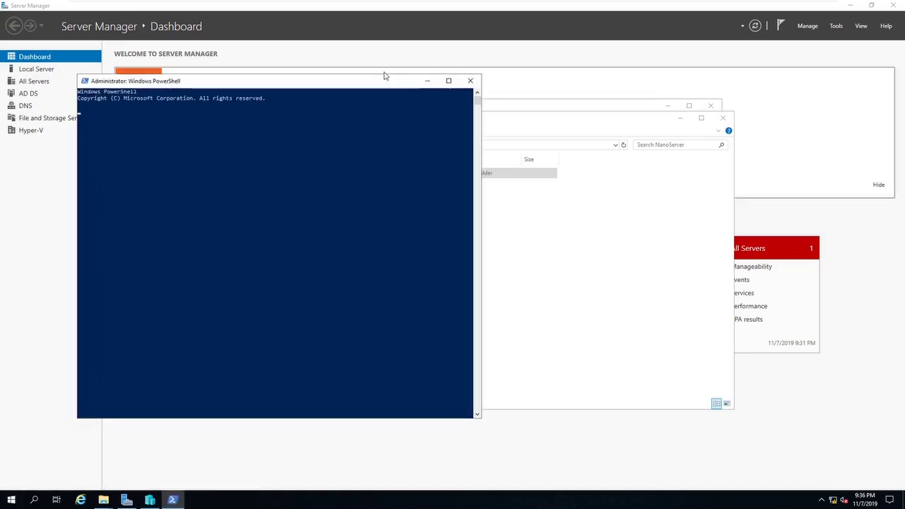
left_click_drag(375, 84, 432, 117)
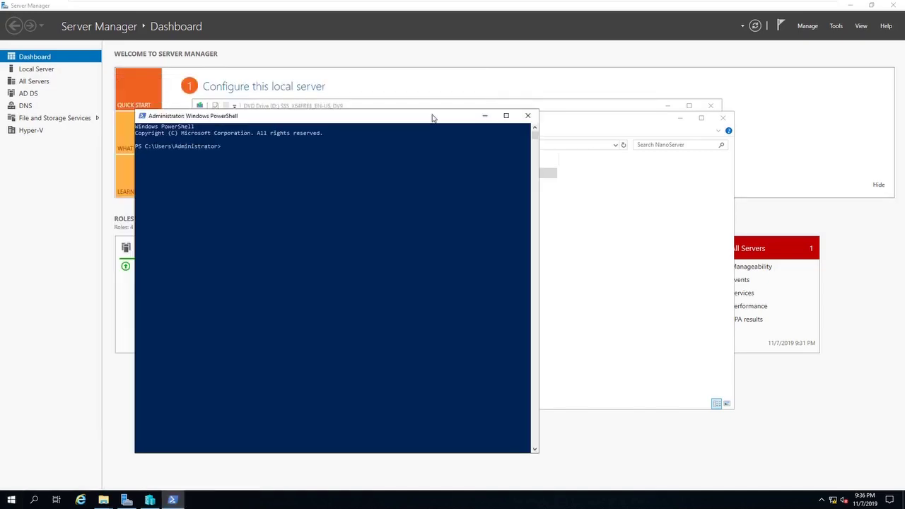
Step: Change the PowerShell directory to C:\NanoServer\NanoServer\ and list its contents with ls
type("cd c:\\Nano")
key("Tab")
type("Nano")
key("Tab")
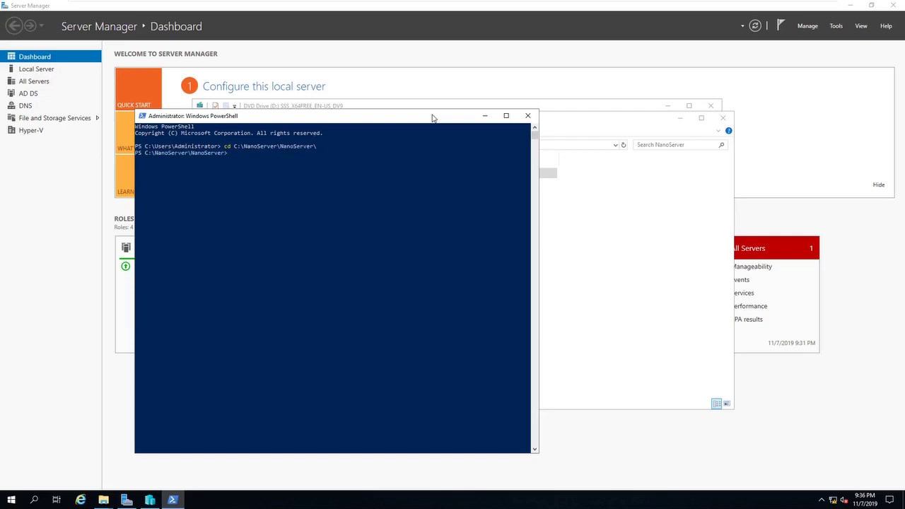
type("ls")
key("Return")
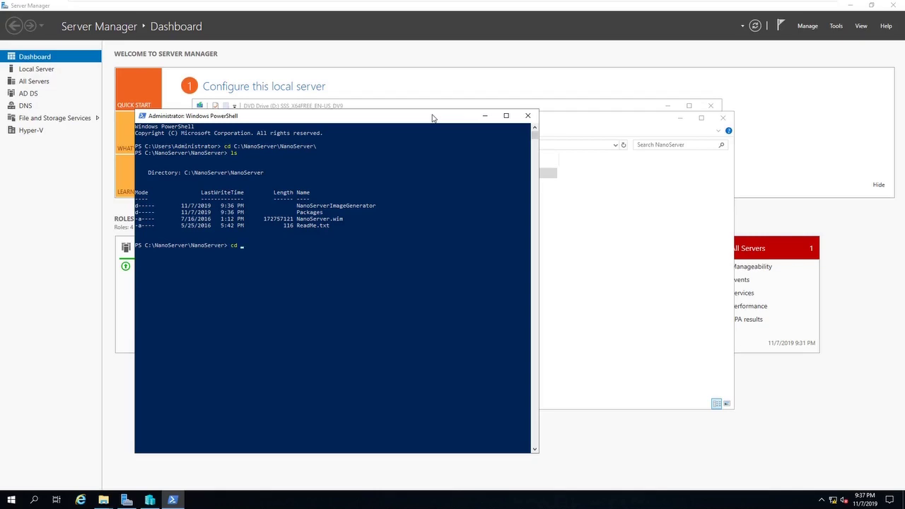
Step: Change to the NanoServerImageGenerator subfolder and import the module .\NanoServerImageGenerator.psd1 with Import-Module
type("Nano")
key("Tab")
key("Return")
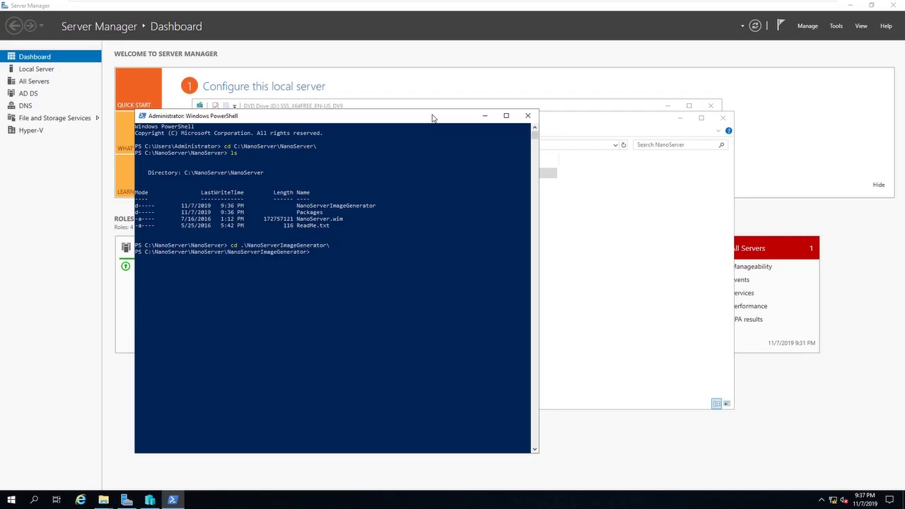
type("Import-mod")
key("Tab")
type(".\\im")
key("BackSpace")
key("BackSpace")
type("Na")
key("Tab")
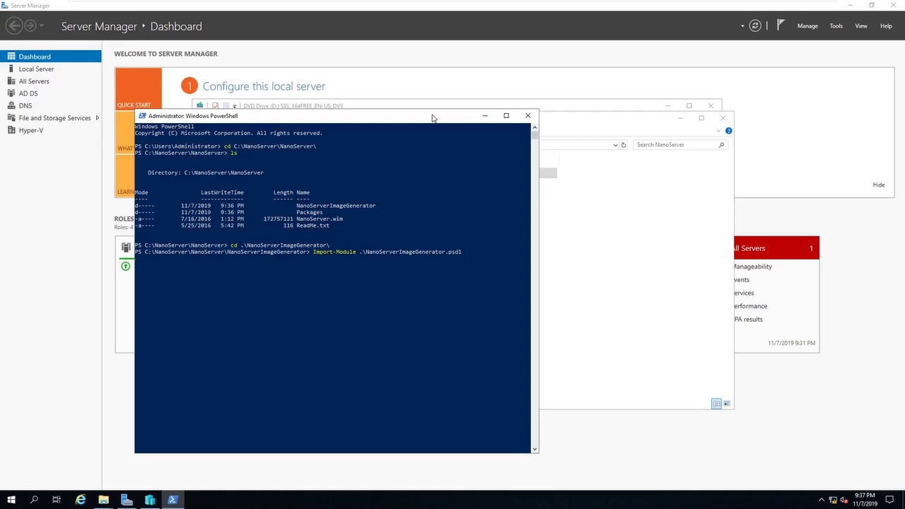
key("Return")
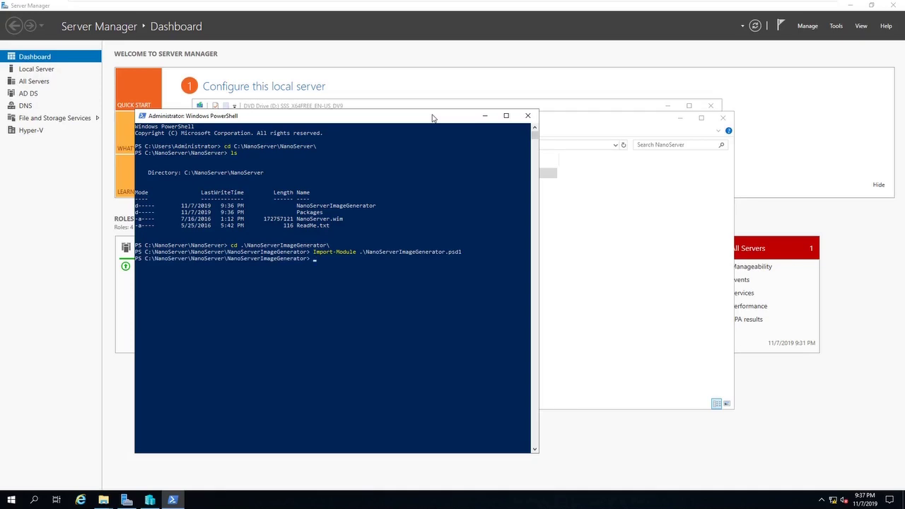
Step: List the available Nano Server commands by running Get-command *nanoserver*
type("Get-command *")
type("nanoserver*")
key("Return")
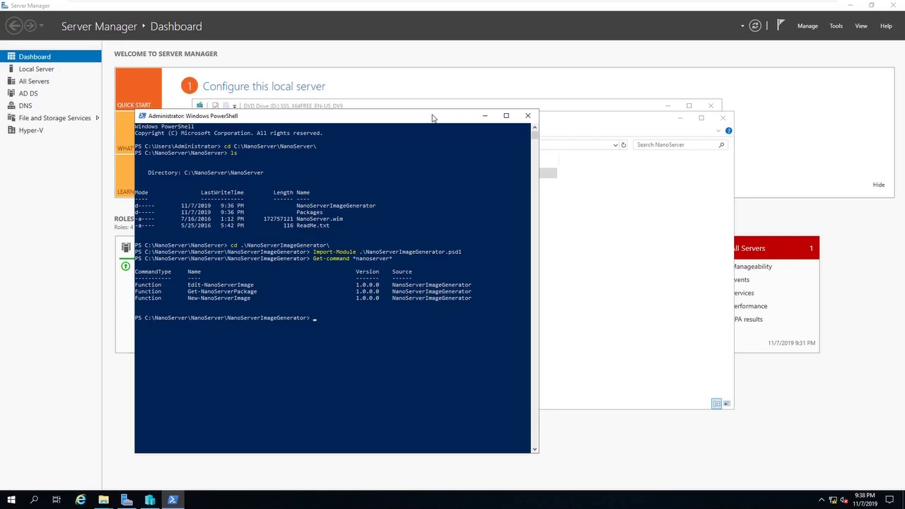
Step: Begin a New-NanoServerImage command with -DeploymentType Guest, -Edition Datacenter and the -MediaPath parameter
type("New-Nano")
key("Tab")
type("DeploymentType")
type("Guest")
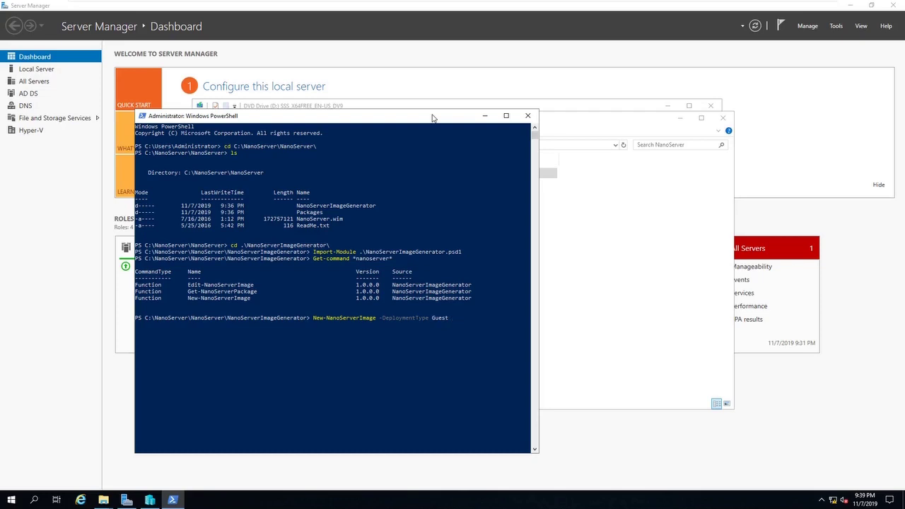
type("-Edition")
type("Datacenter -MediaPath")
Step: Check the drive letters of the local disk and the installation DVD in File Explorer
left_click(104, 500)
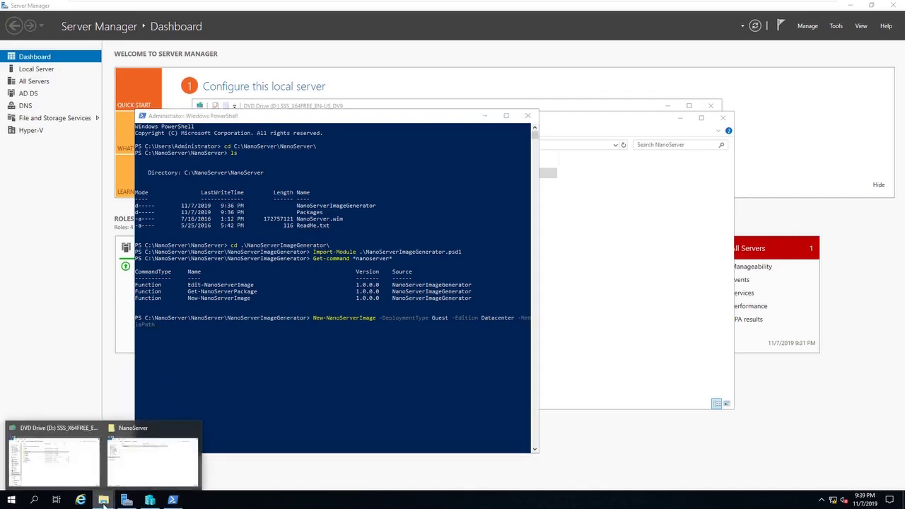
left_click(79, 470)
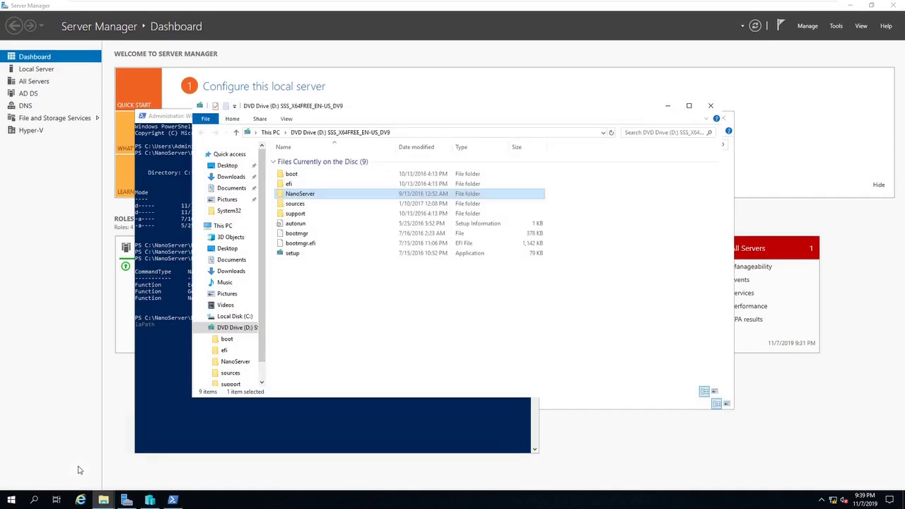
left_click(234, 316)
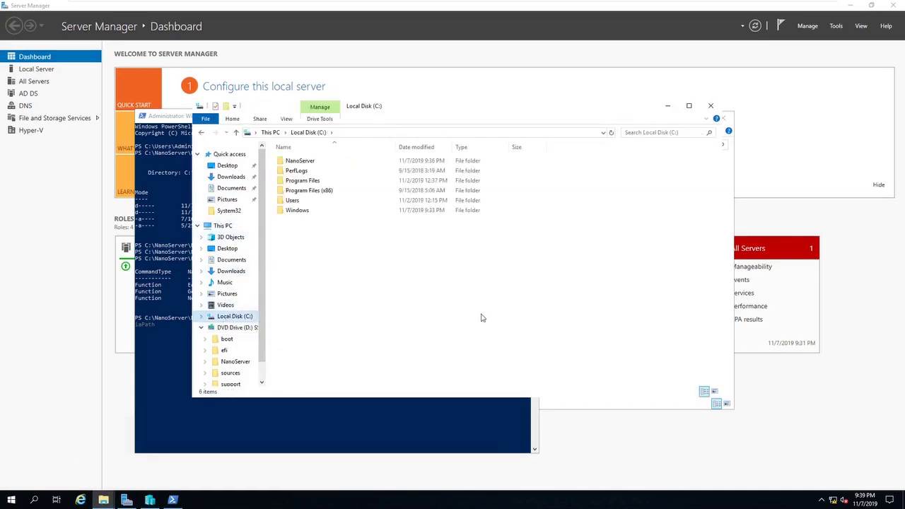
left_click(219, 228)
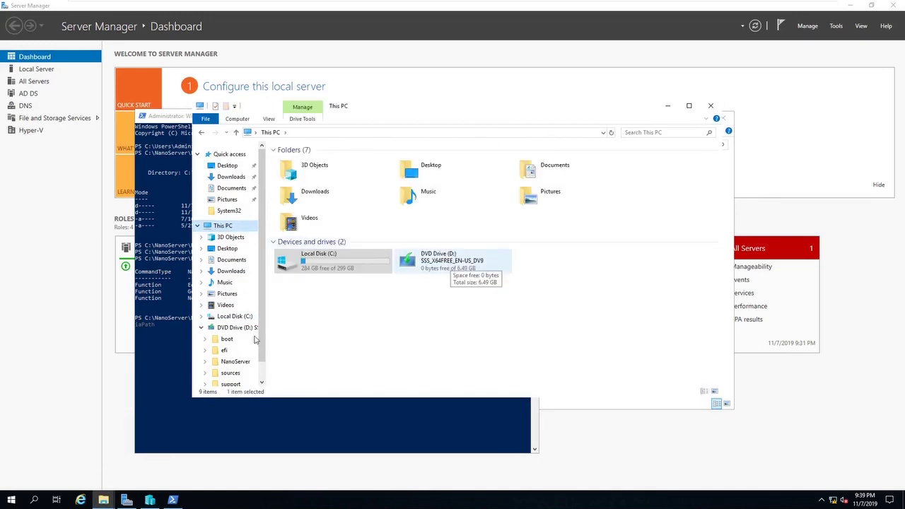
Step: Continue the PowerShell command with media path D:\, -BasePath C:\NanoServer\NanoServer\ and a -TargetPath starting with C:\NanoServer\
left_click(153, 328)
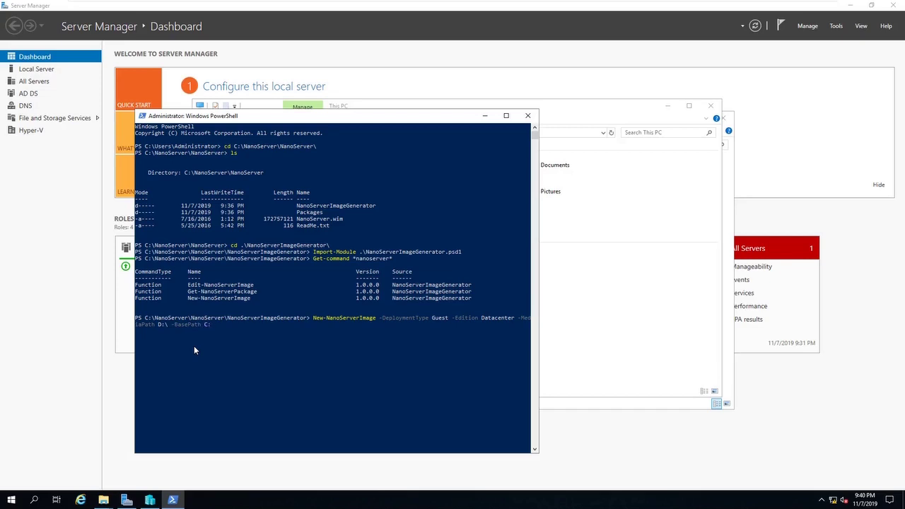
type("NanoServer\\NanoServer\\")
type("-TargetPath")
type("NanoServer\\")
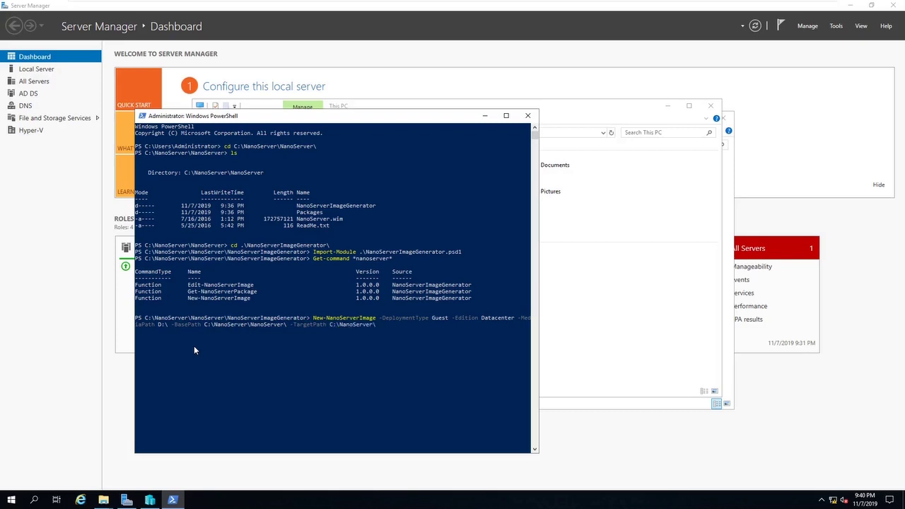
Step: Complete the target path as C:\NanoServer\mynanosrv.vhdx and run the command with -ComputerName MyNanoSrv and -Storage
type("NanoServer\\")
key("BackSpace")
key("BackSpace")
key("BackSpace")
key("BackSpace")
key("BackSpace")
key("BackSpace")
key("BackSpace")
key("BackSpace")
key("BackSpace")
type("mynanosrv.vhd")
type("x -ComputerName")
type("MyNanoSrv -Storage")
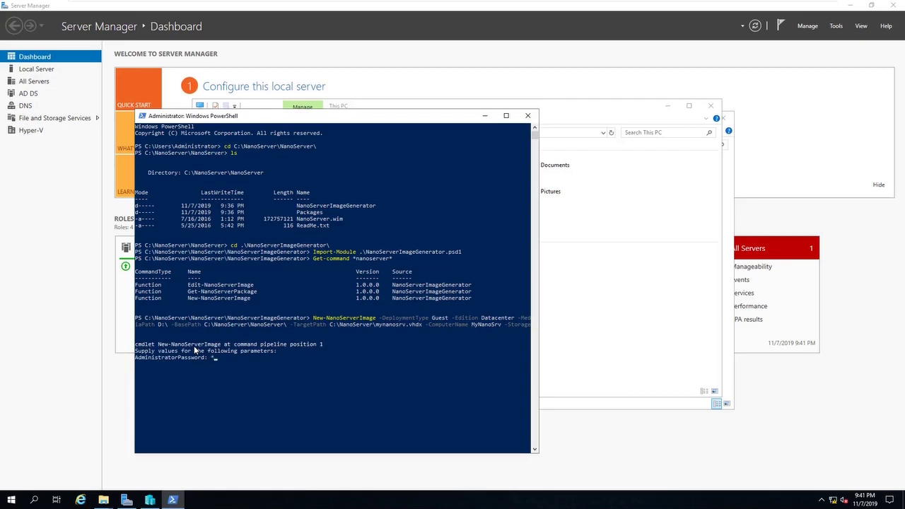
Step: Supply the AdministratorPassword value and let the Nano Server image build
type("*******")
key("Return")
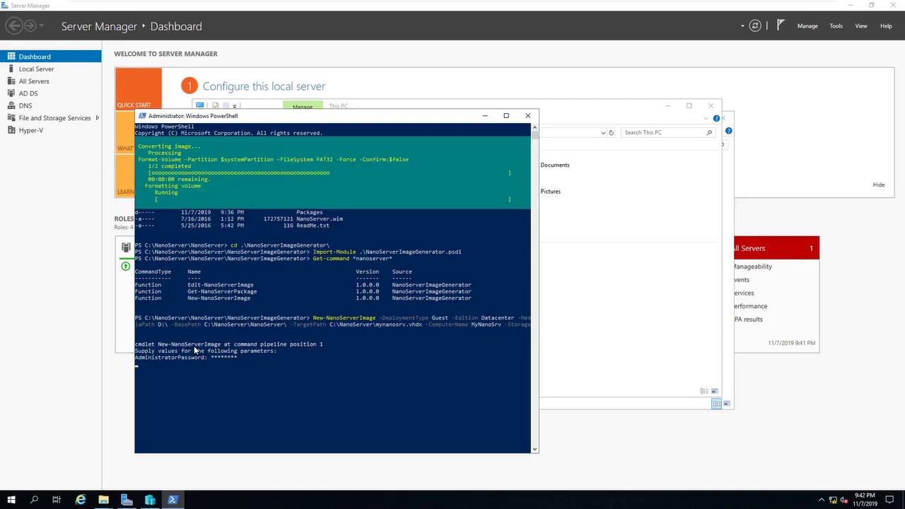
key("Return")
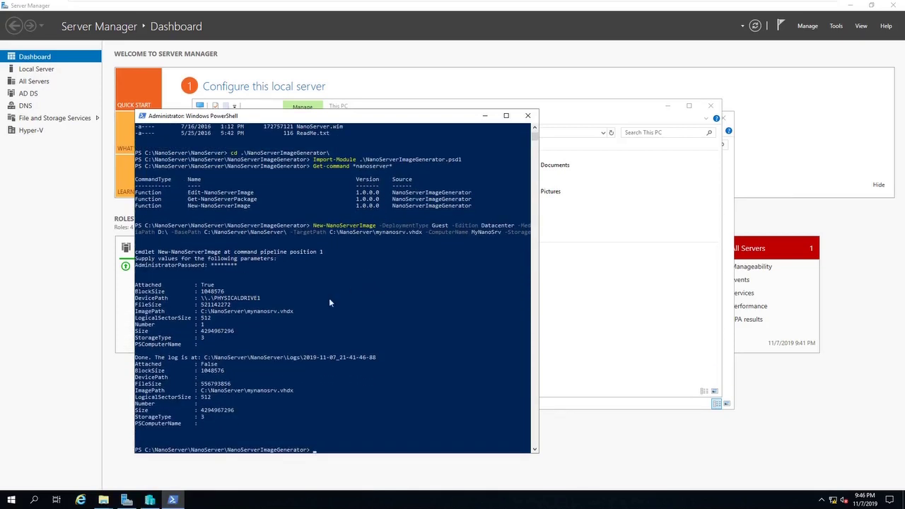
Step: Minimize PowerShell, open C:\NanoServer in File Explorer and turn on file name extensions
left_click(484, 115)
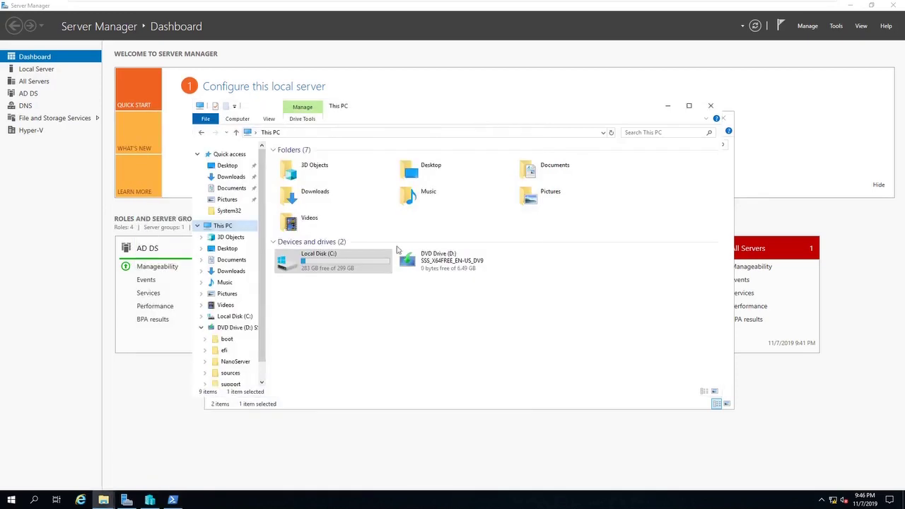
double_click(339, 268)
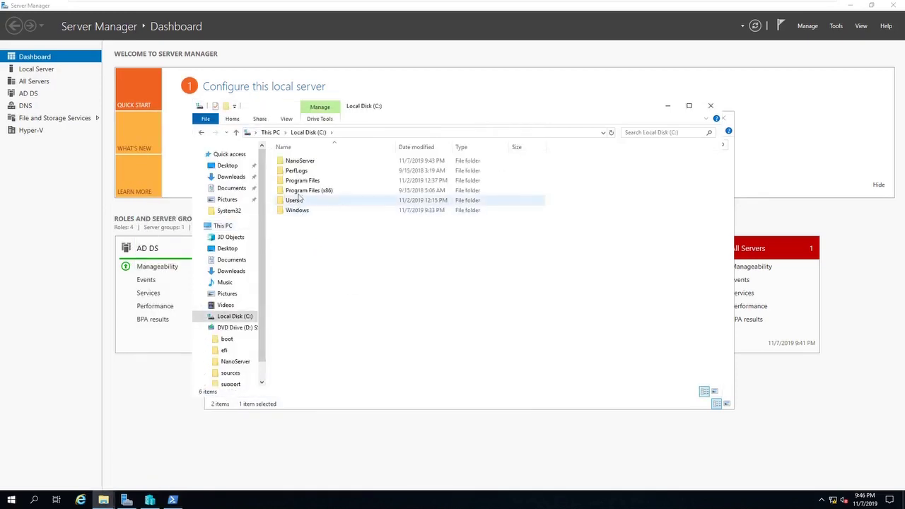
double_click(299, 162)
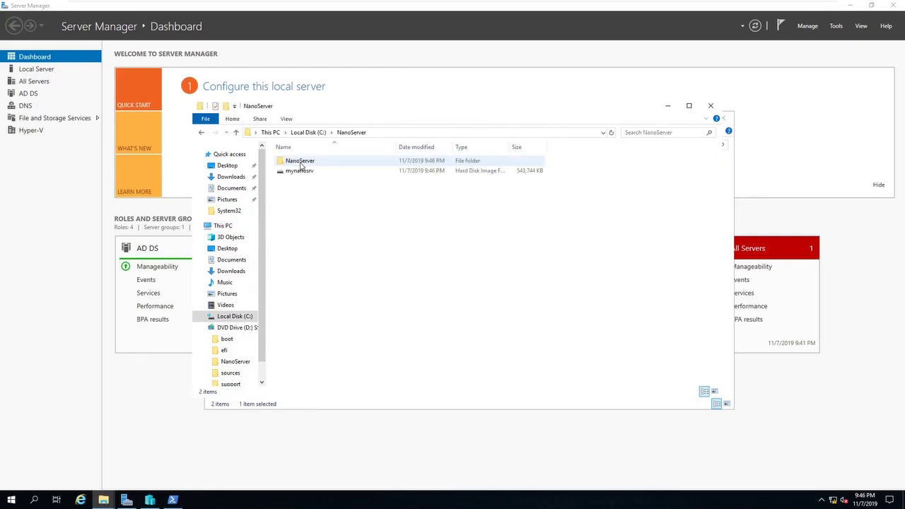
left_click(301, 171)
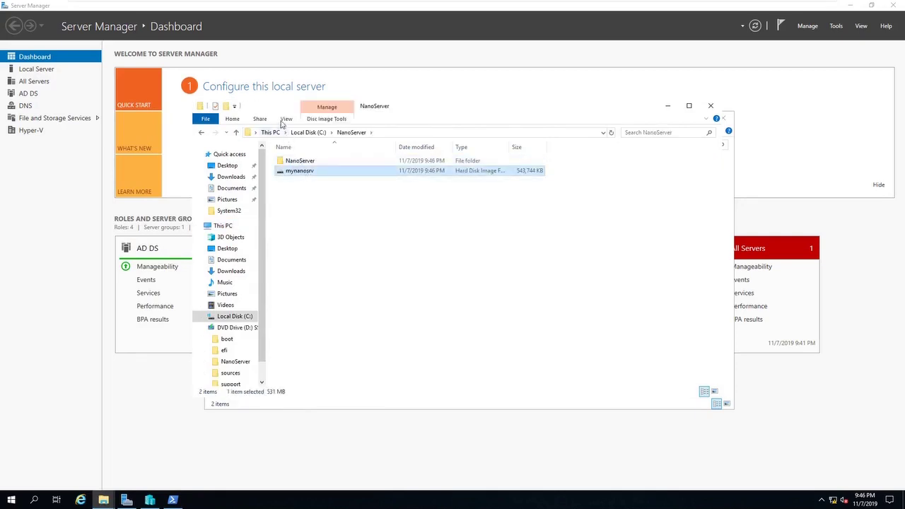
left_click(284, 121)
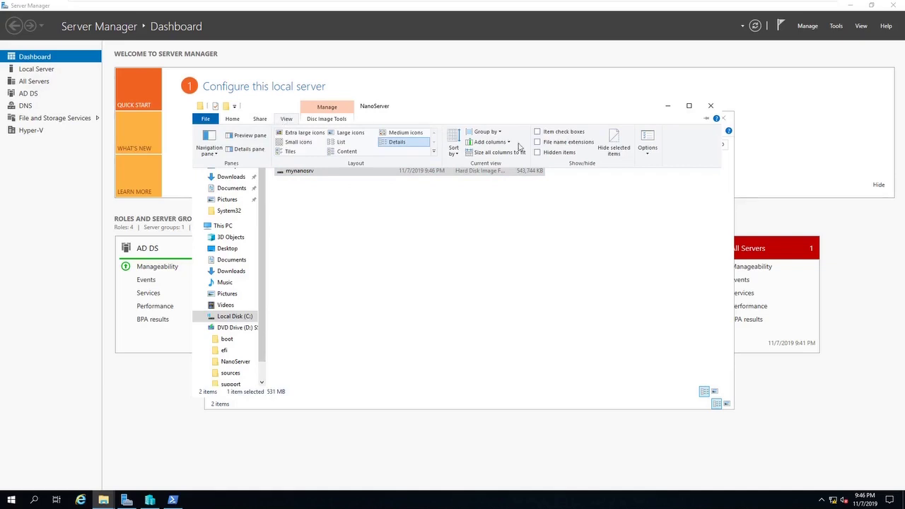
left_click(540, 143)
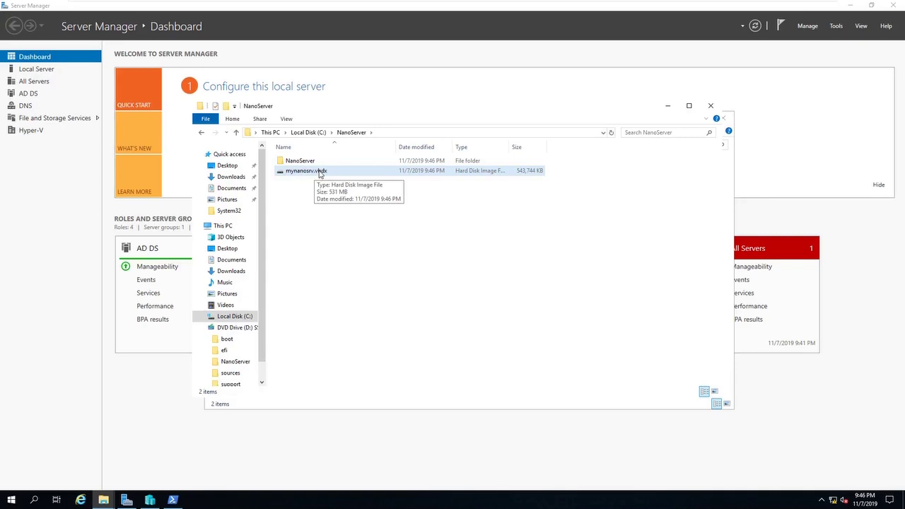
Step: Switch to Hyper-V Manager and start a new virtual machine on HYPERV-DC1 named MyNanoSrv
left_click(142, 403)
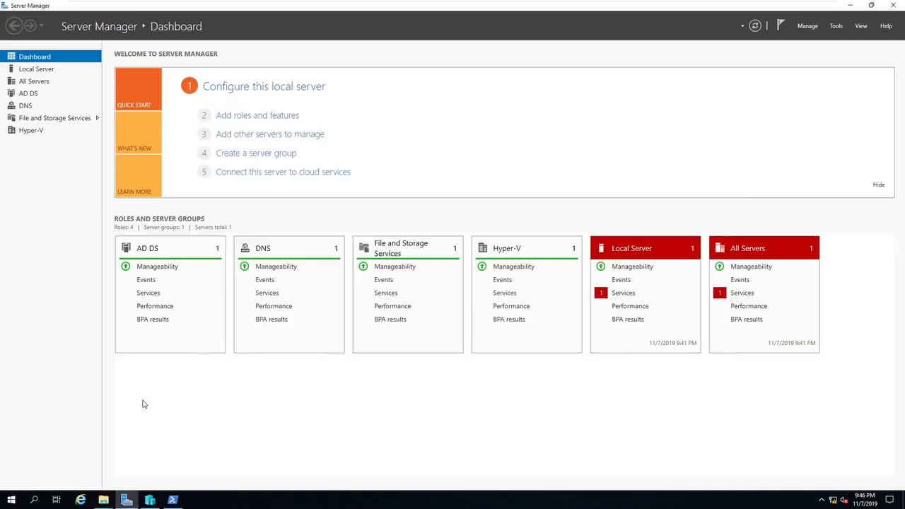
left_click(152, 499)
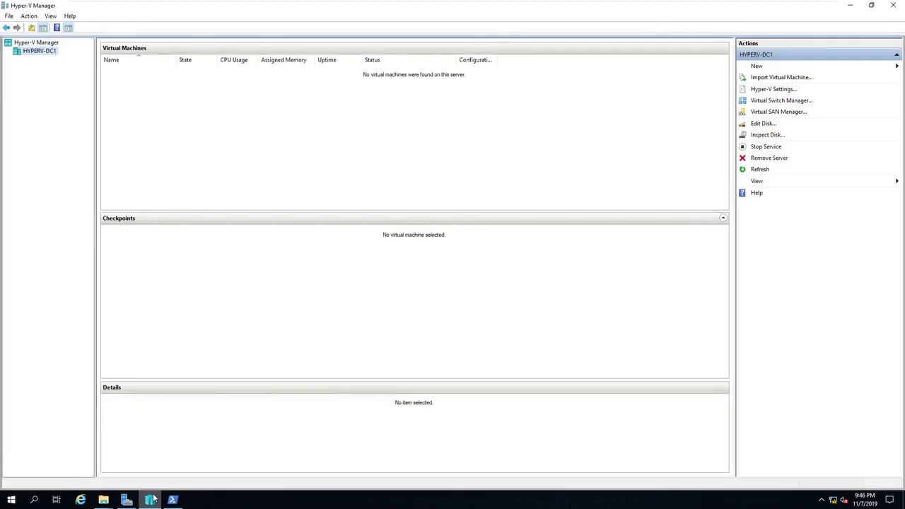
right_click(38, 55)
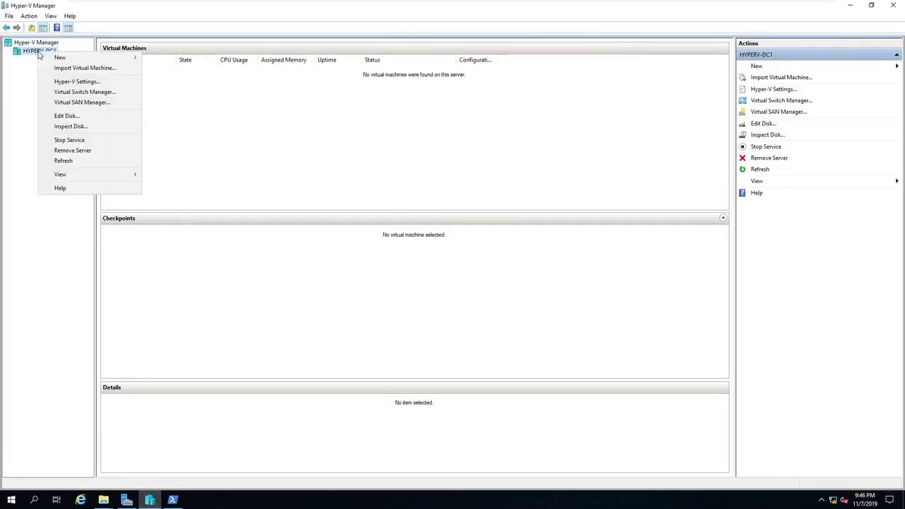
mouse_move(80, 62)
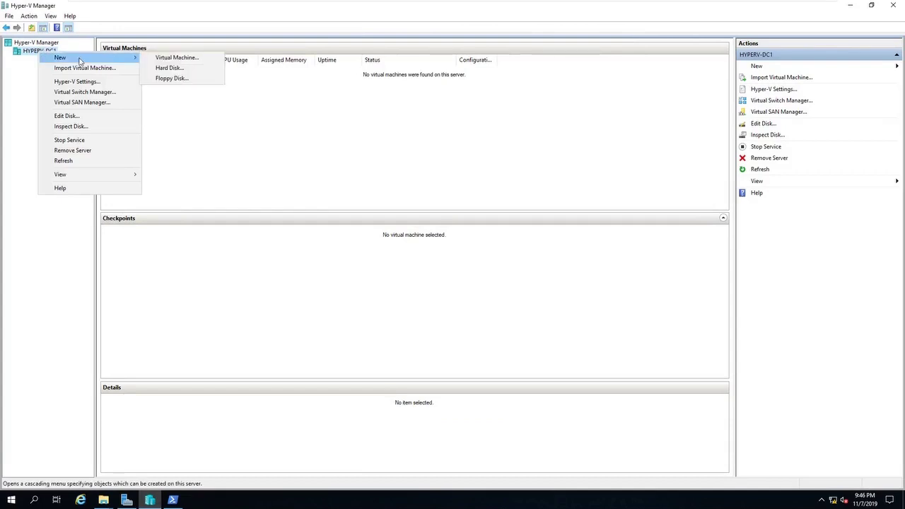
left_click(167, 59)
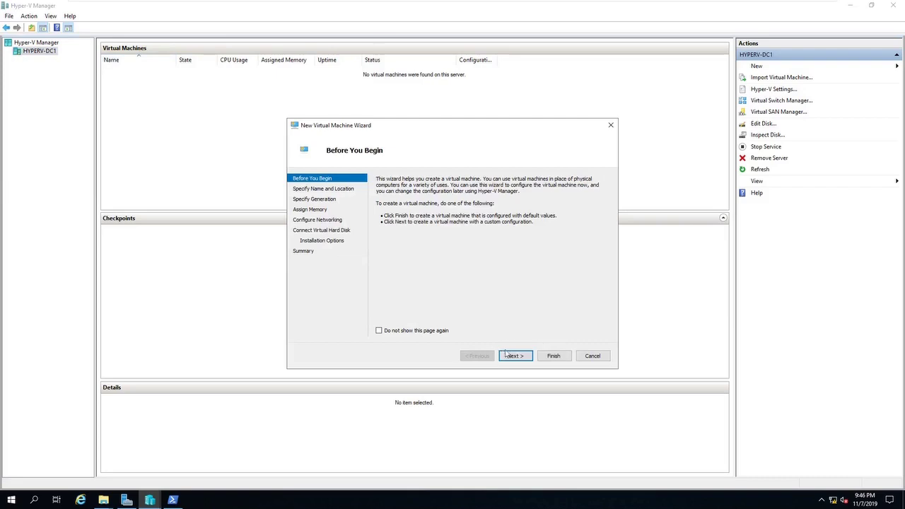
left_click(513, 356)
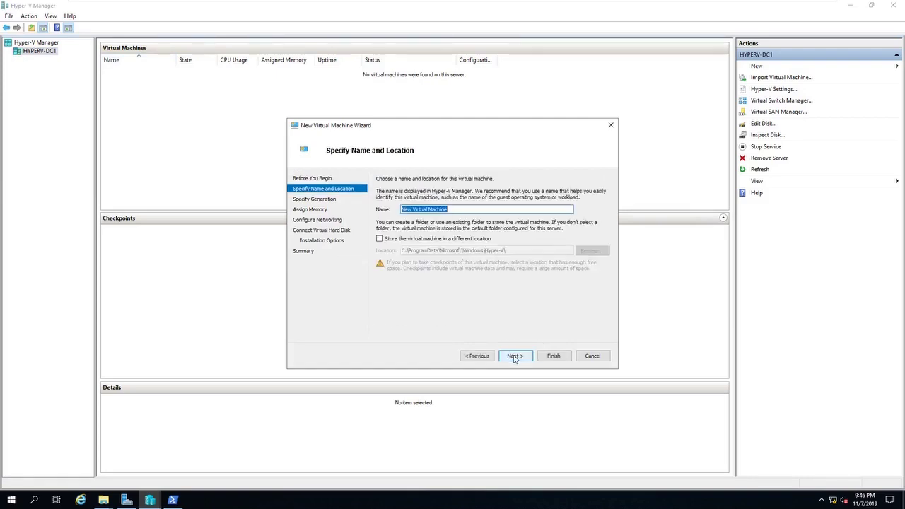
type("MyNanoSrv")
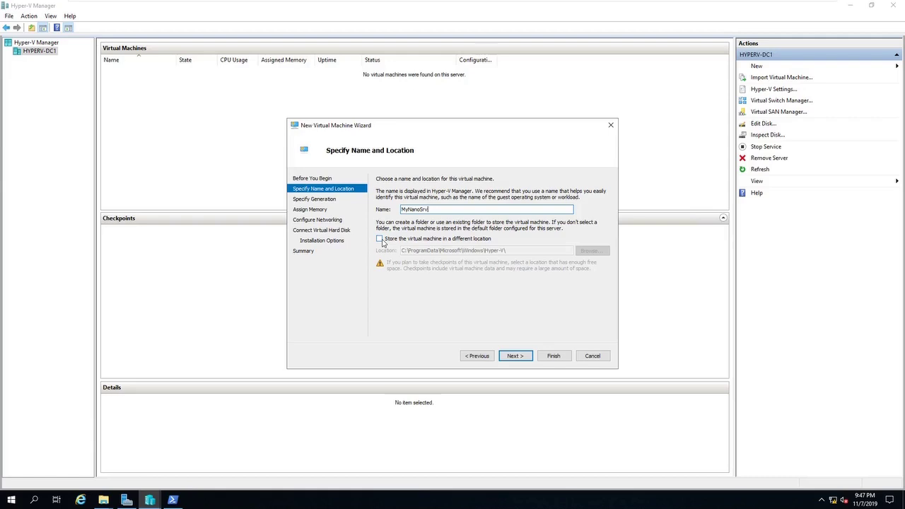
left_click(515, 355)
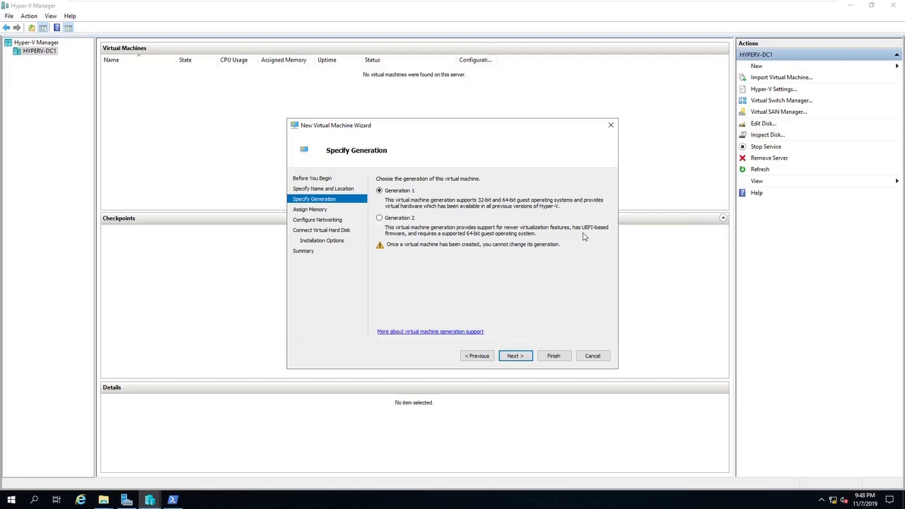
Step: Choose Generation 2 for the virtual machine and accept 1024 MB of startup memory
left_click(396, 219)
left_click(519, 360)
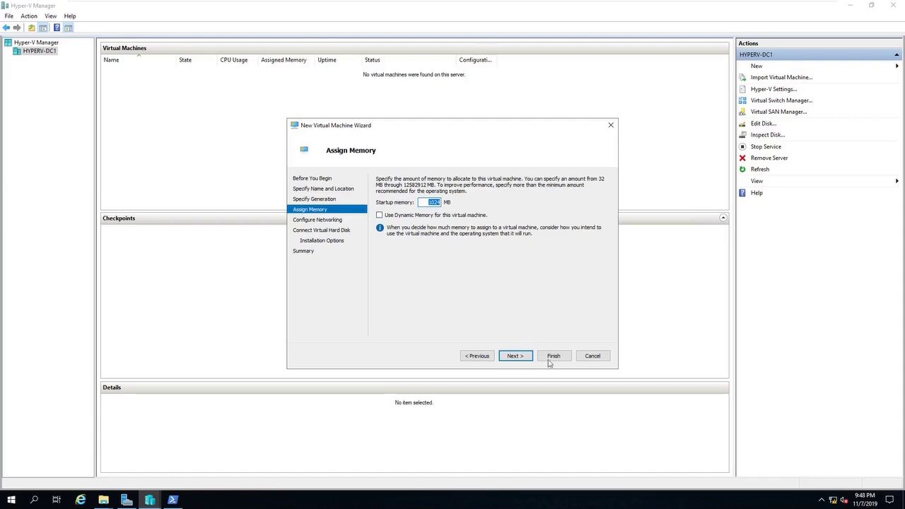
left_click(515, 357)
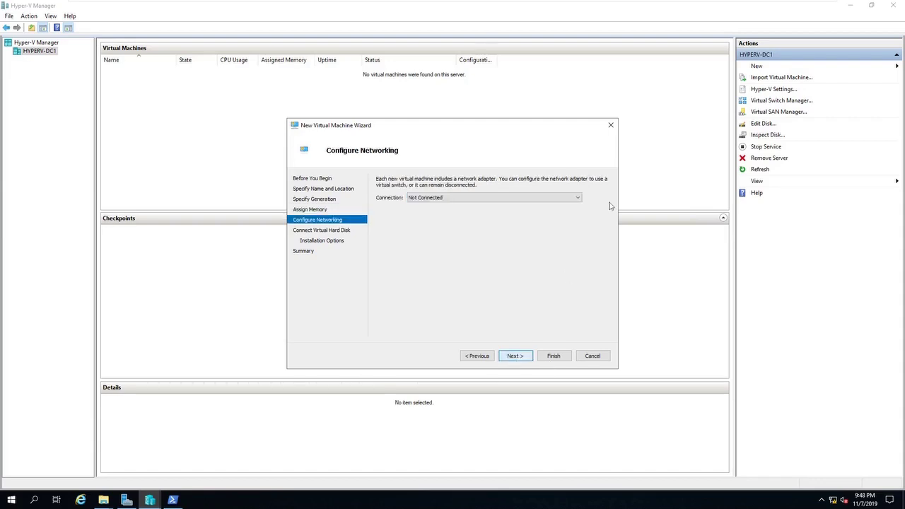
Step: Connect the virtual machine's network adapter to the vNet virtual switch
left_click(581, 198)
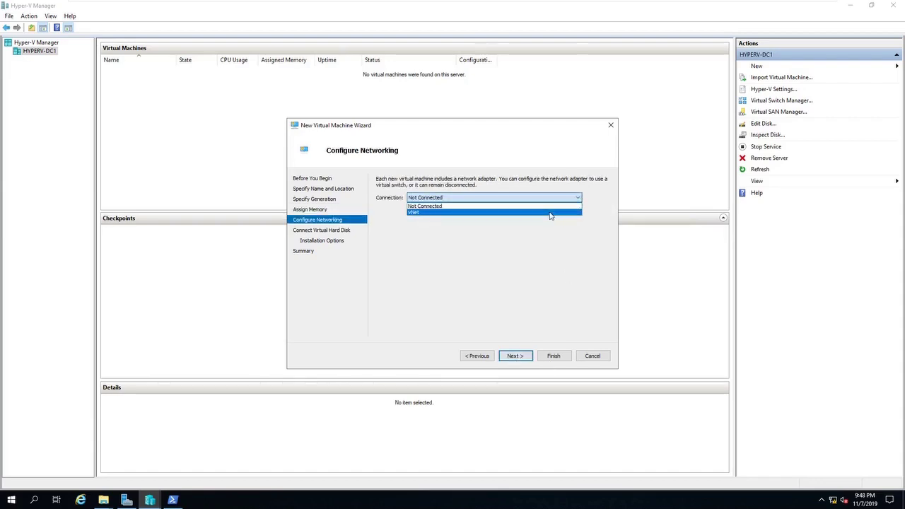
left_click(550, 212)
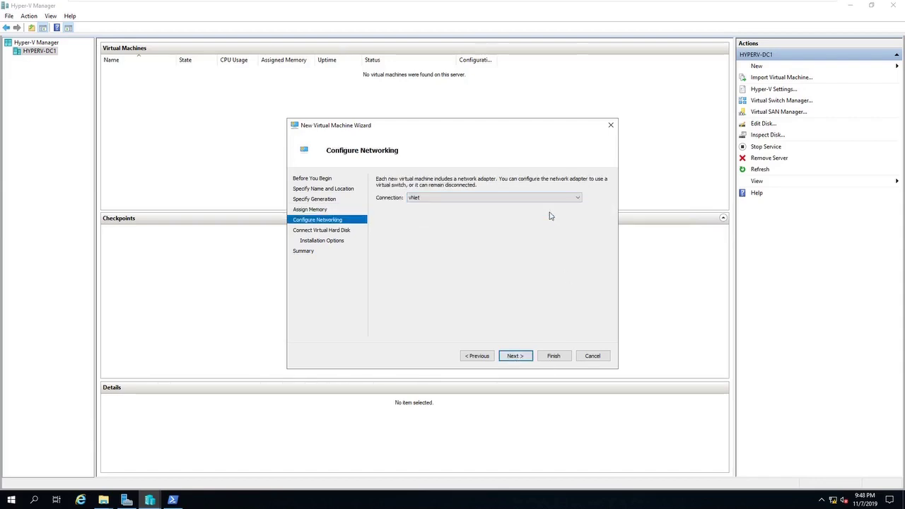
left_click(516, 356)
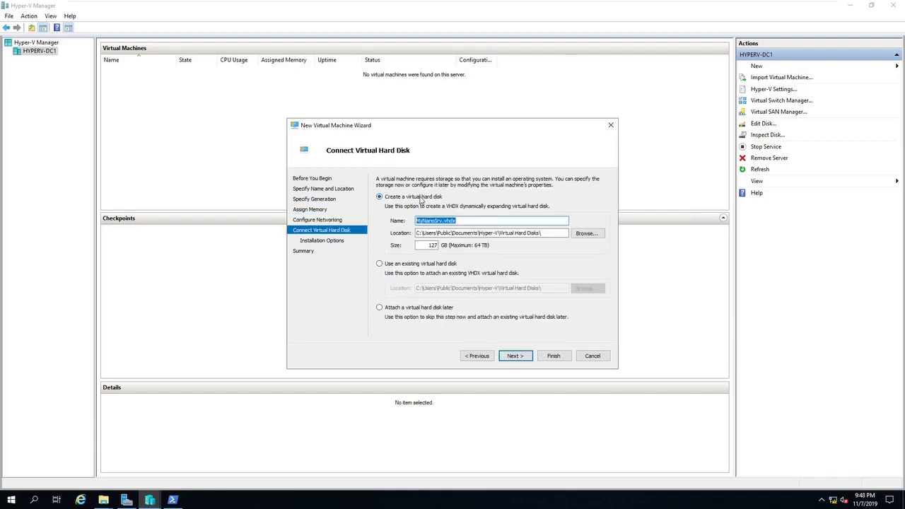
Step: Attach the existing virtual hard disk C:\NanoServer\mynanosrv.vhdx and continue to the wizard's summary
left_click(382, 265)
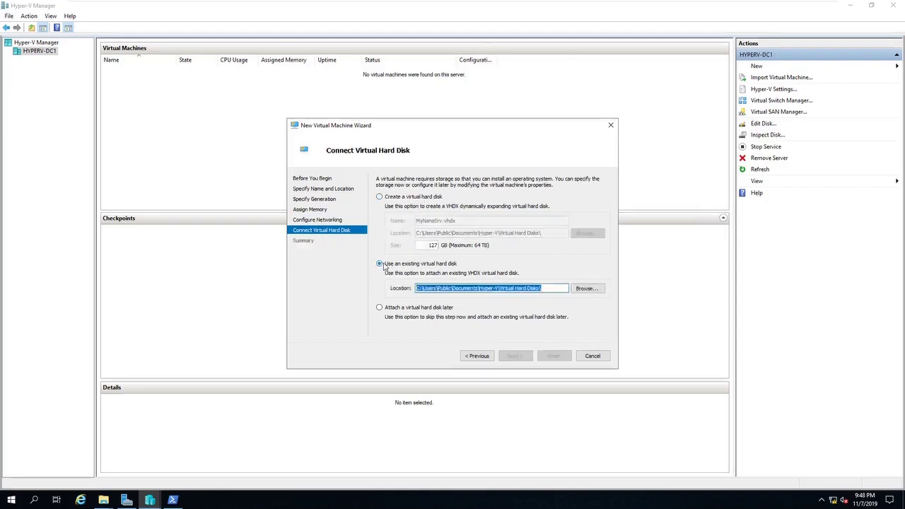
left_click(586, 290)
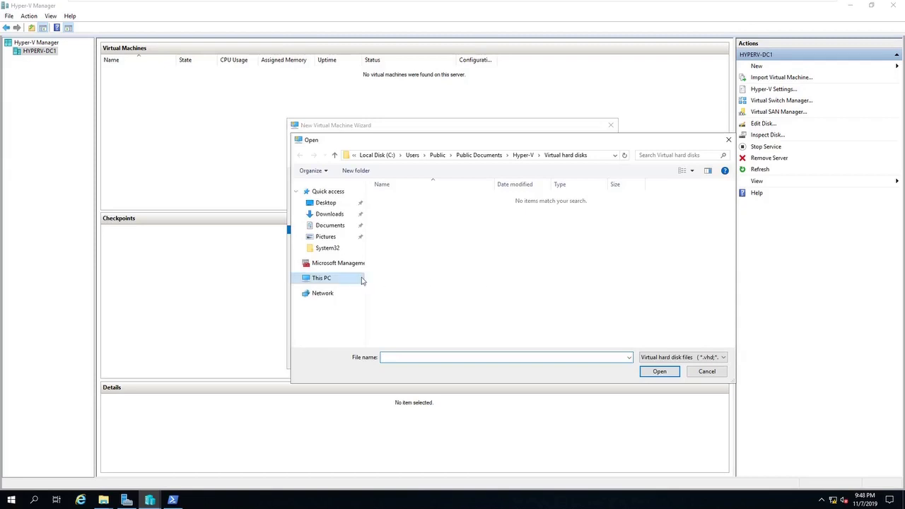
left_click(337, 281)
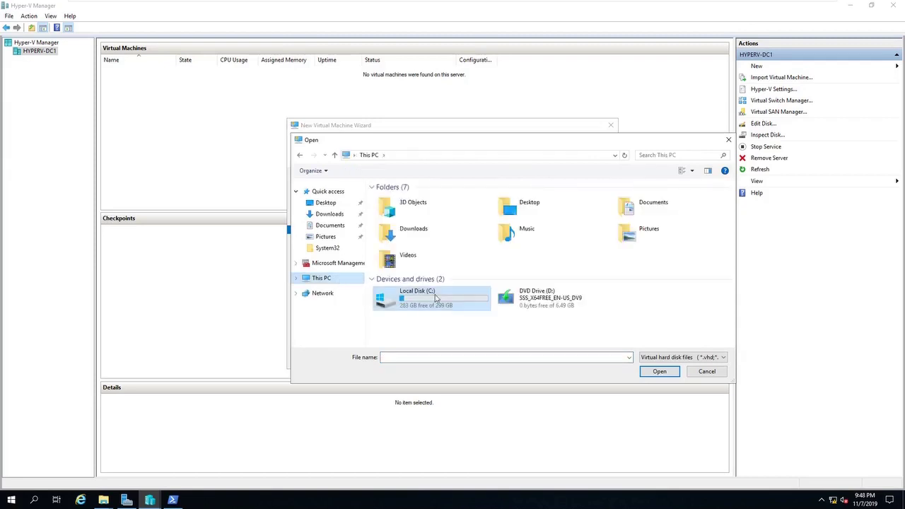
double_click(436, 299)
double_click(409, 198)
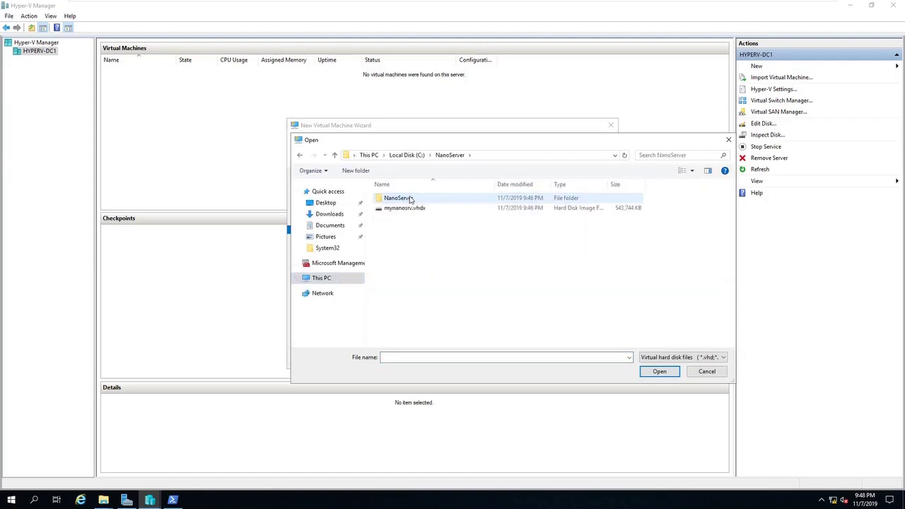
double_click(405, 208)
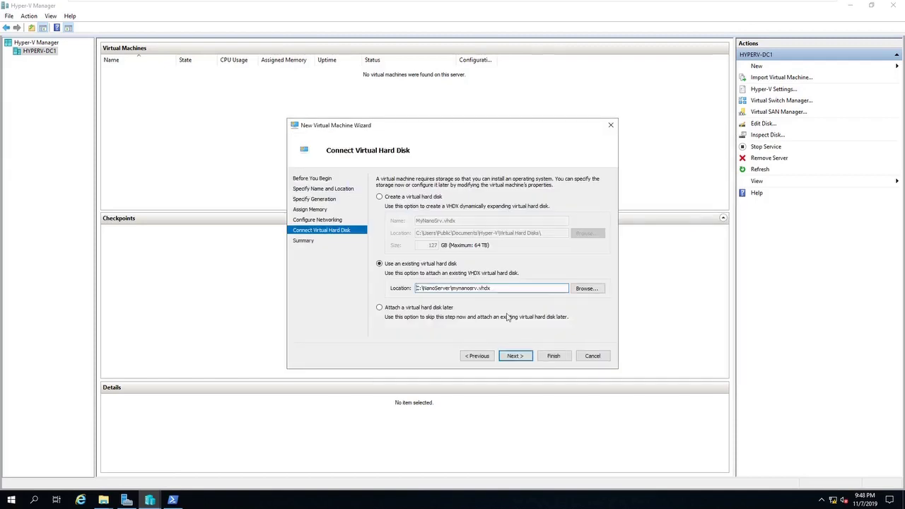
left_click(517, 355)
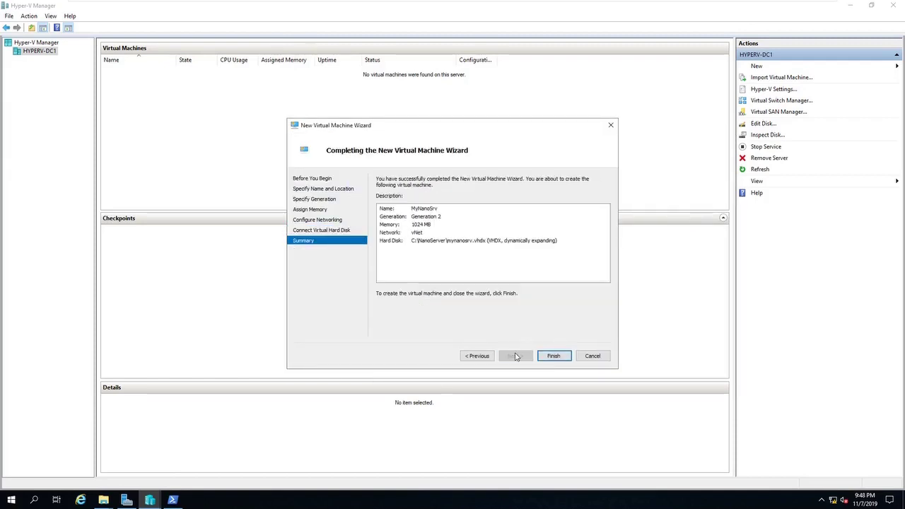
Step: Finish creating the MyNanoSrv virtual machine and open a connection window to it
left_click(553, 357)
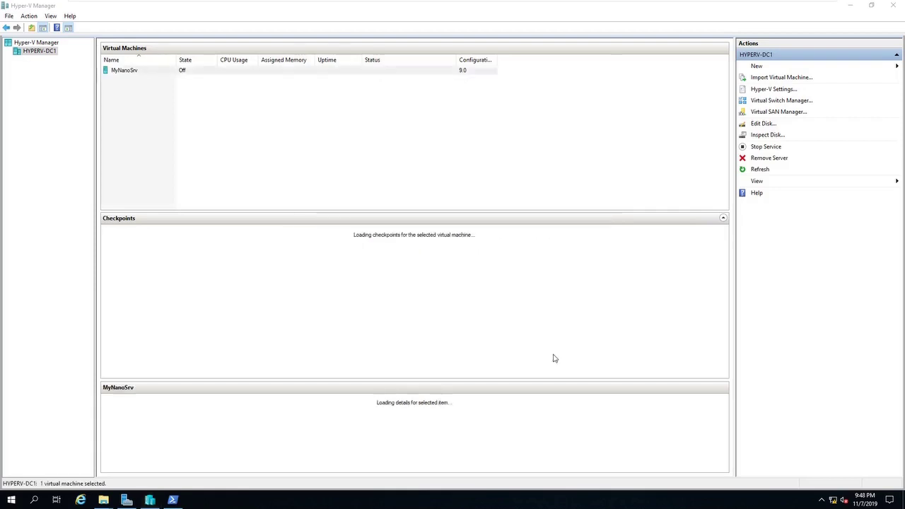
right_click(130, 70)
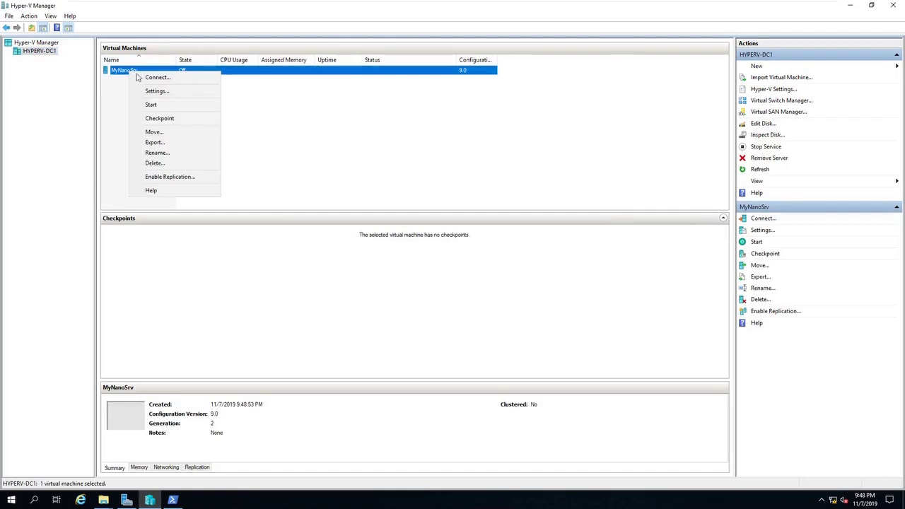
left_click(151, 78)
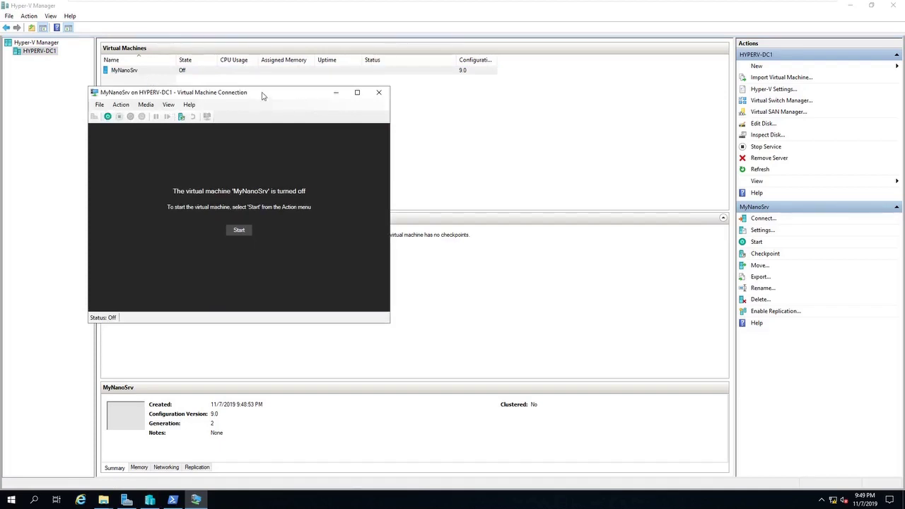
left_click_drag(262, 97, 400, 127)
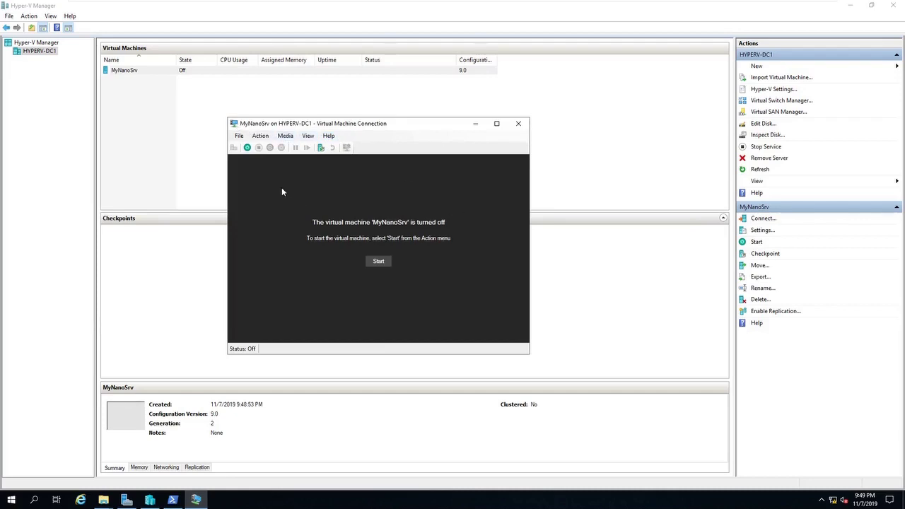
Step: Start the MyNanoSrv virtual machine and reposition its connection window so the whole console fits on screen
left_click(261, 135)
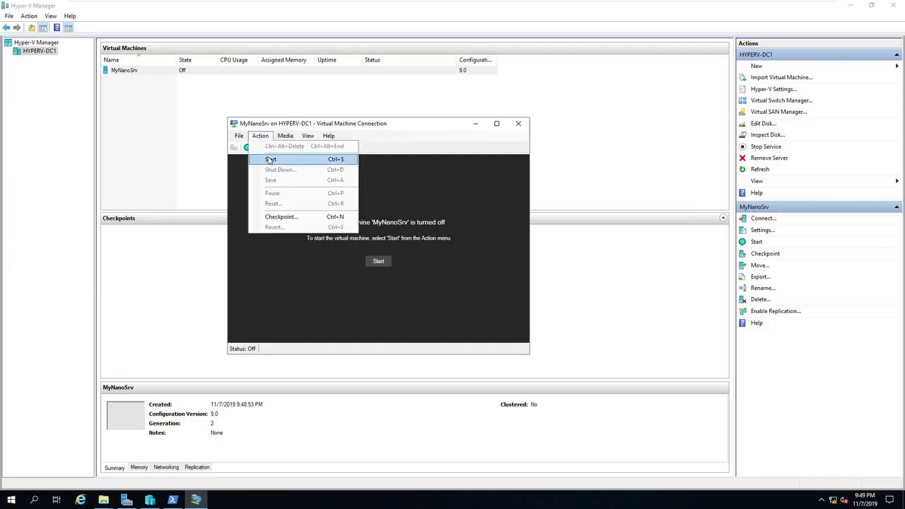
left_click(267, 158)
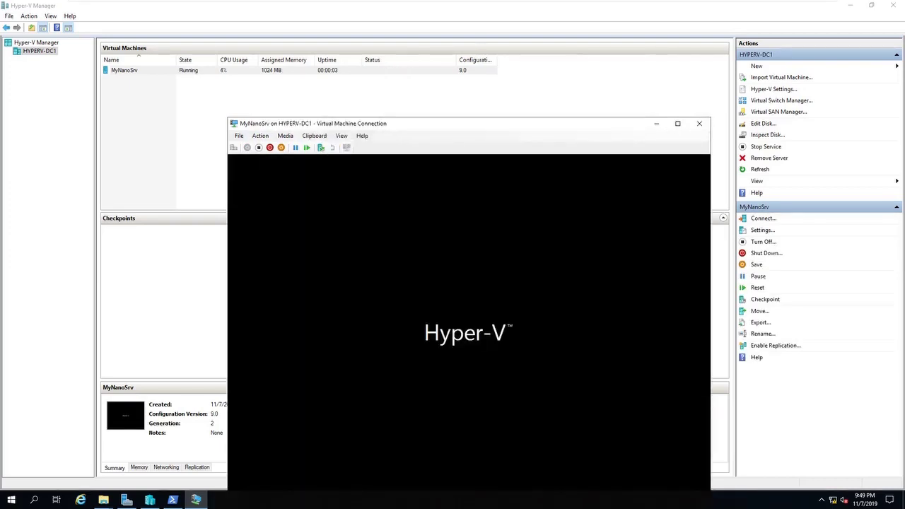
left_click_drag(446, 125, 388, 53)
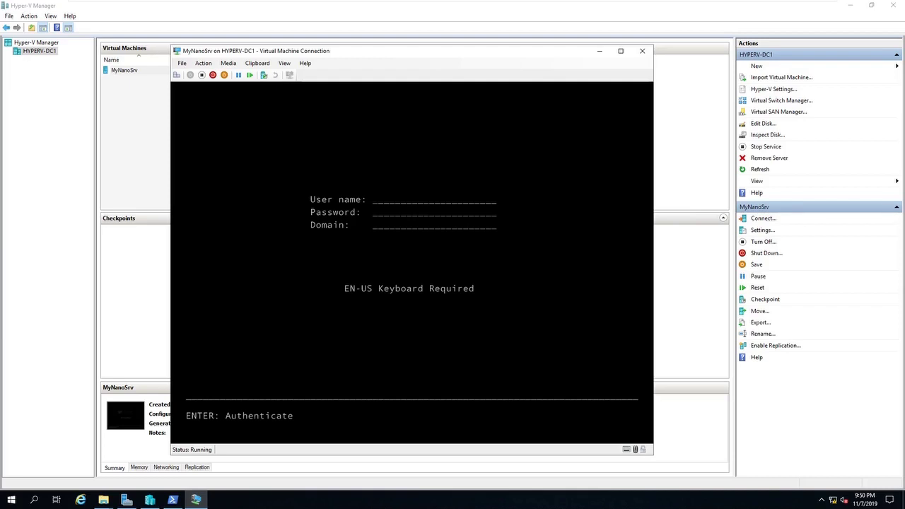
Step: Sign in to the Nano Server Recovery Console as Administrator with the account password
type("Administrator")
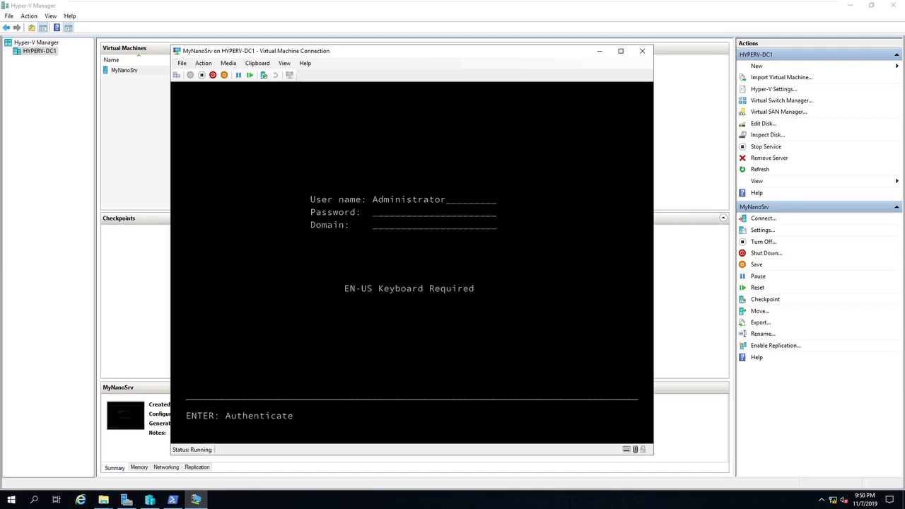
type("***")
key("Return")
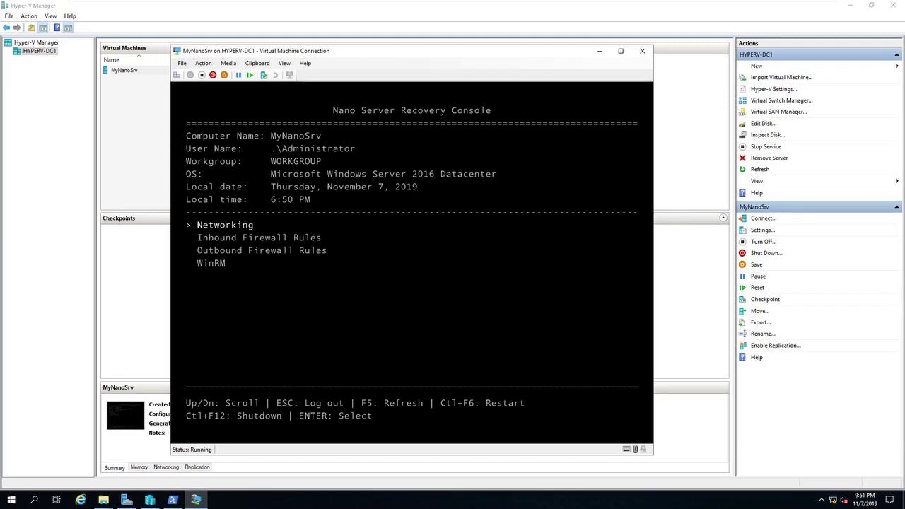
Step: Take the Hyper-V 2019 machine out of full-screen view to return to the VMware Workstation window
mouse_move(537, 4)
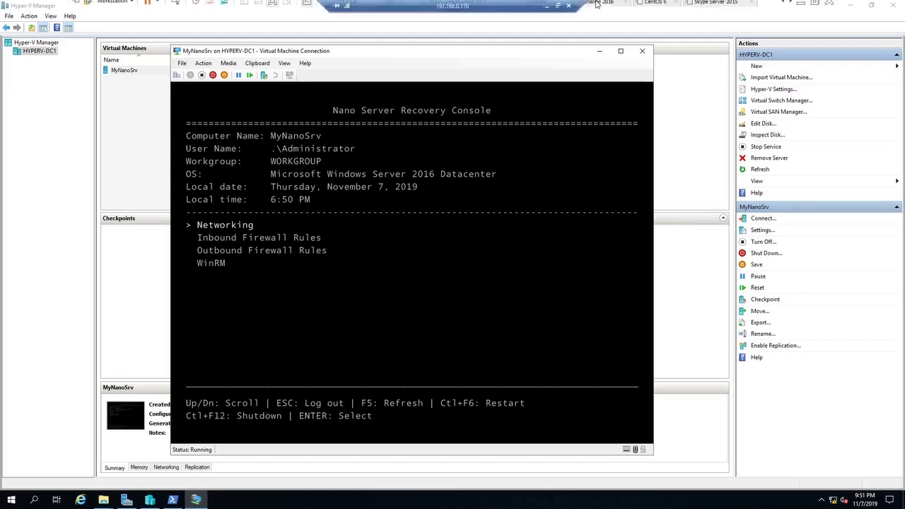
left_click(814, 7)
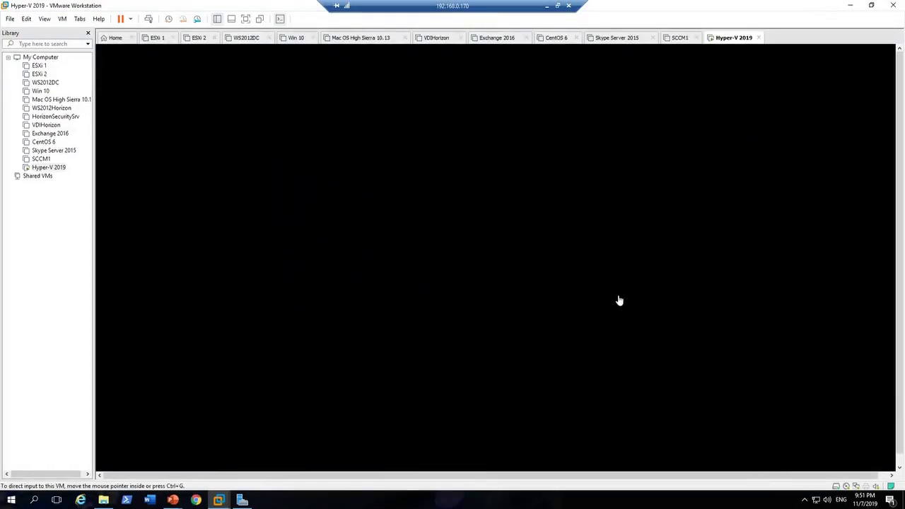